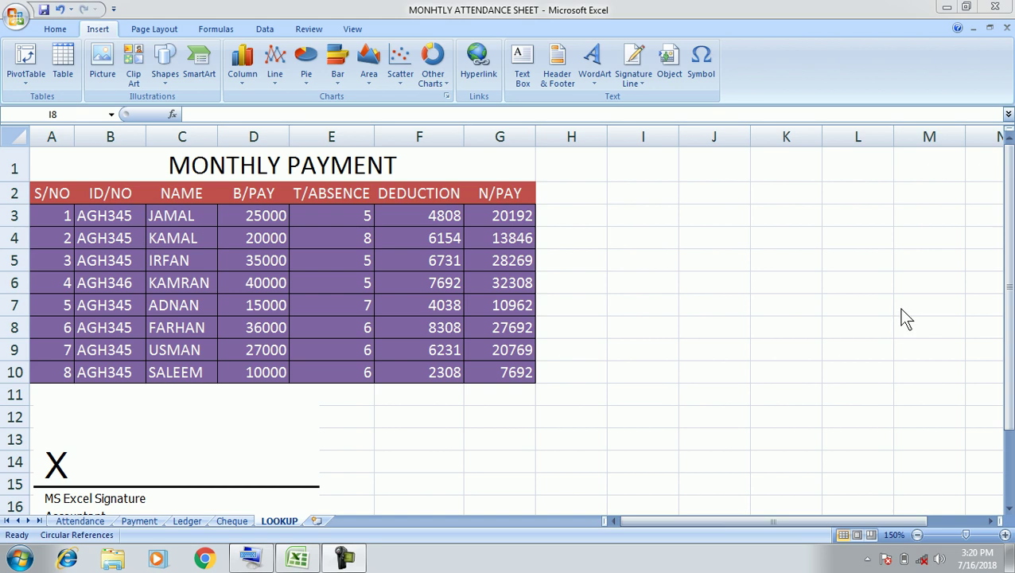
Step: Refocus the workbook, scroll to the top and switch the ribbon to Page Layout
left_click(732, 307)
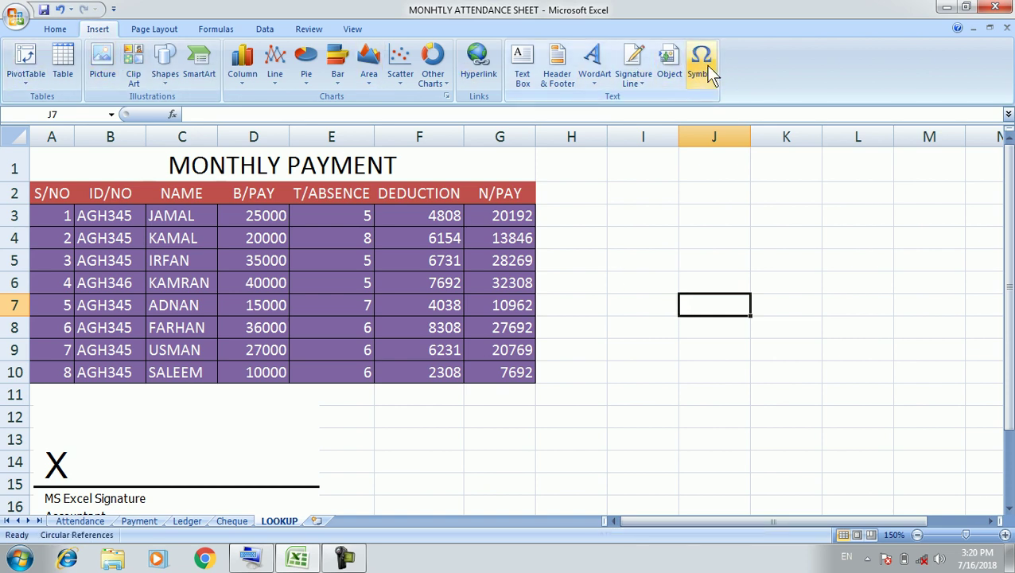
scroll(99, 38, "up", 1)
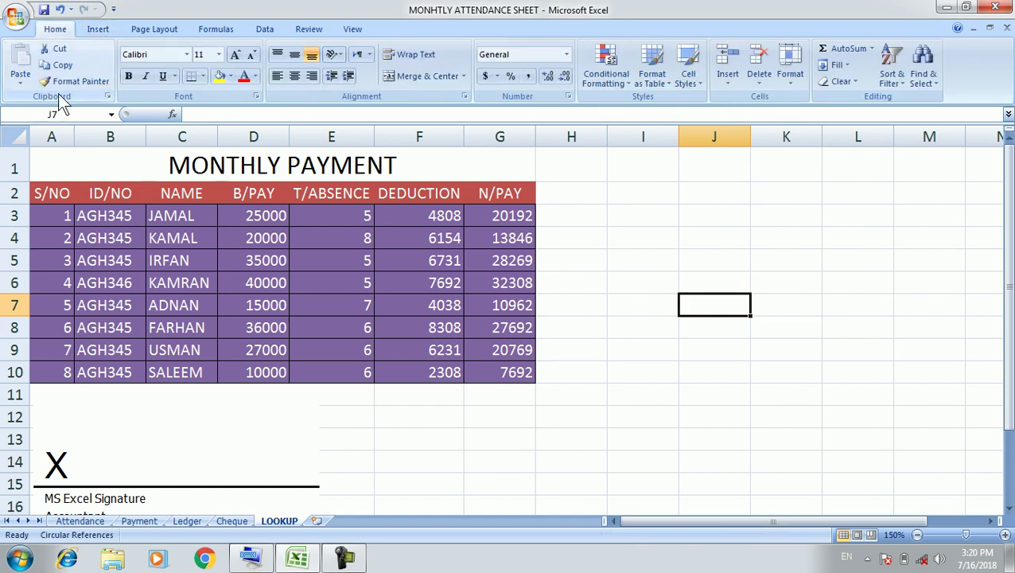
left_click(106, 32)
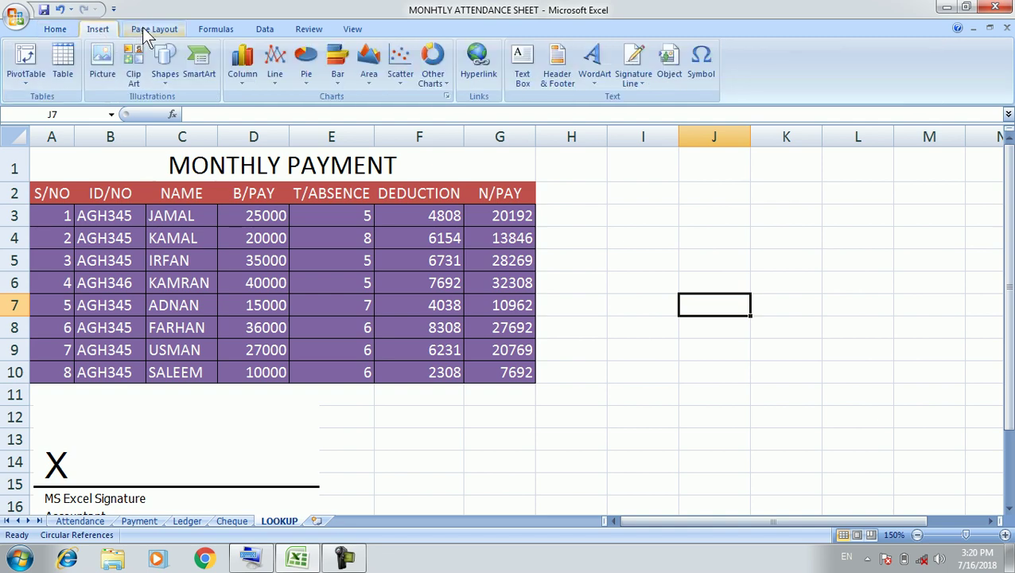
left_click(143, 31)
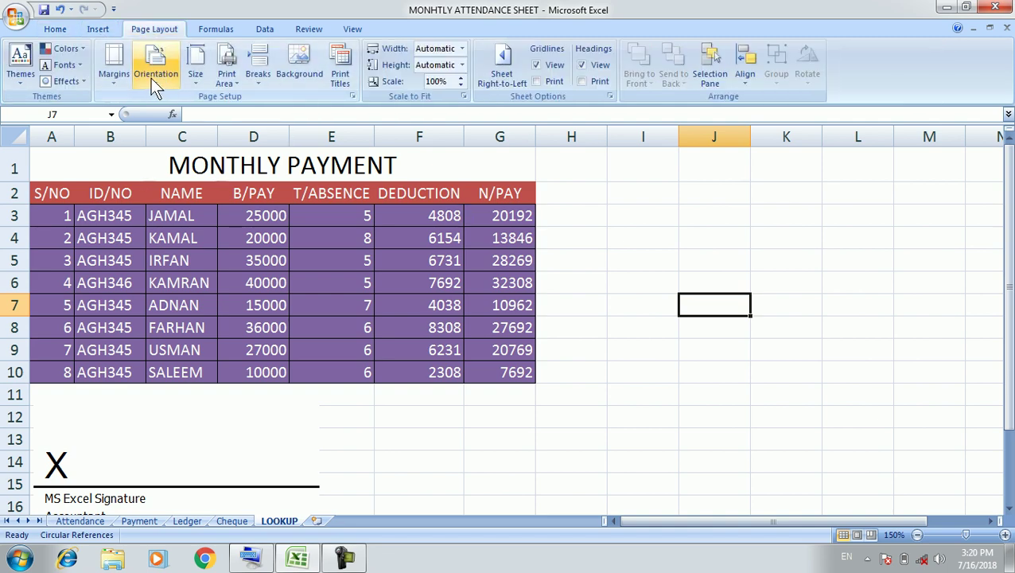
Step: Choose Verve from the built-in Themes gallery, giving the table a magenta header and purple rows
left_click(26, 87)
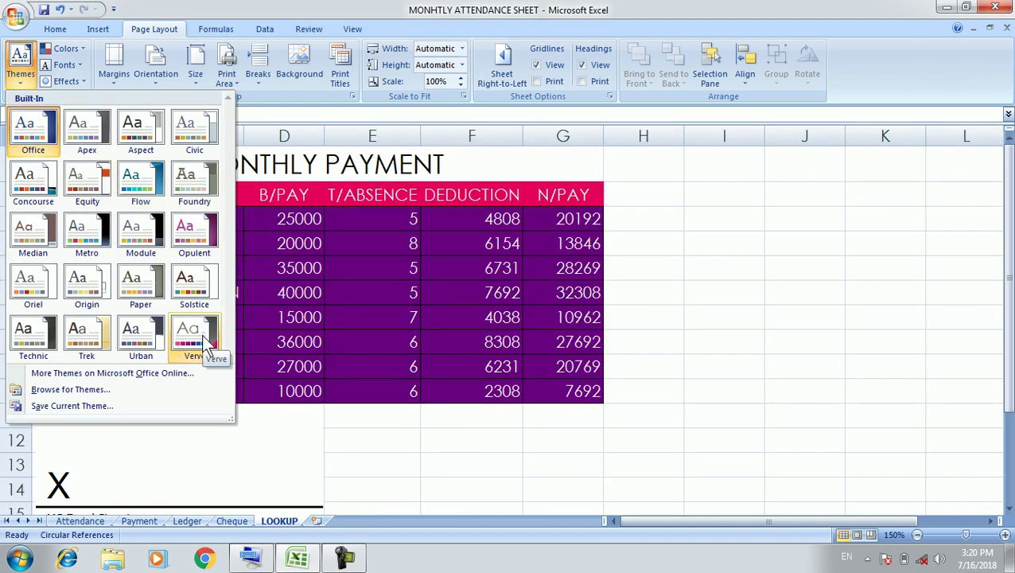
left_click(690, 293)
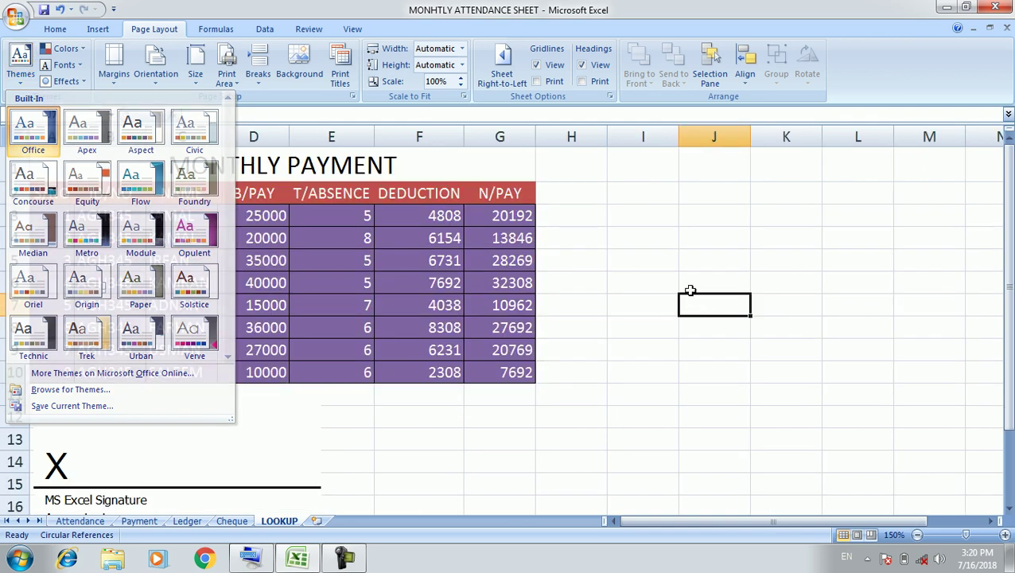
left_click(24, 80)
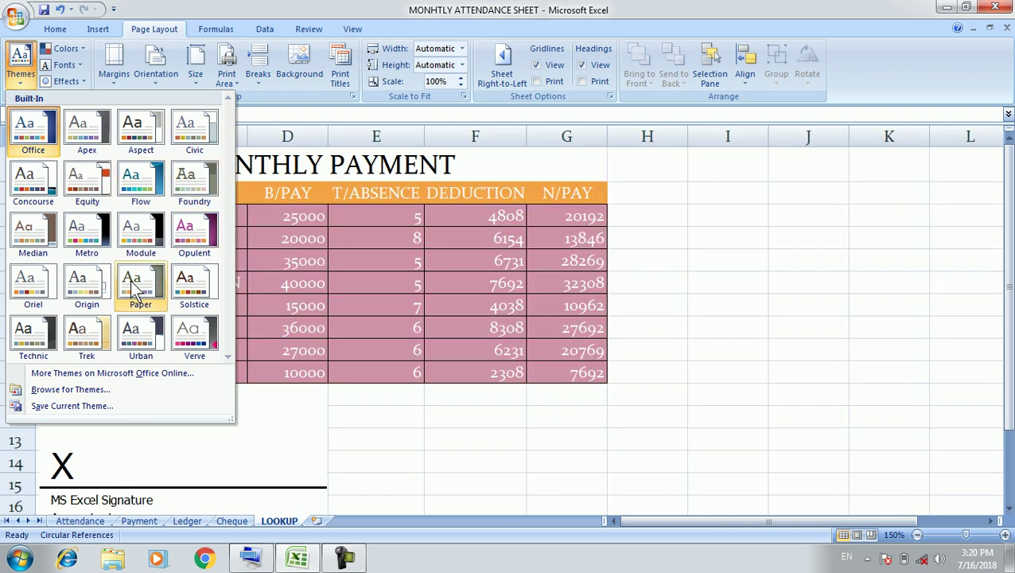
left_click(203, 336)
left_click(384, 420)
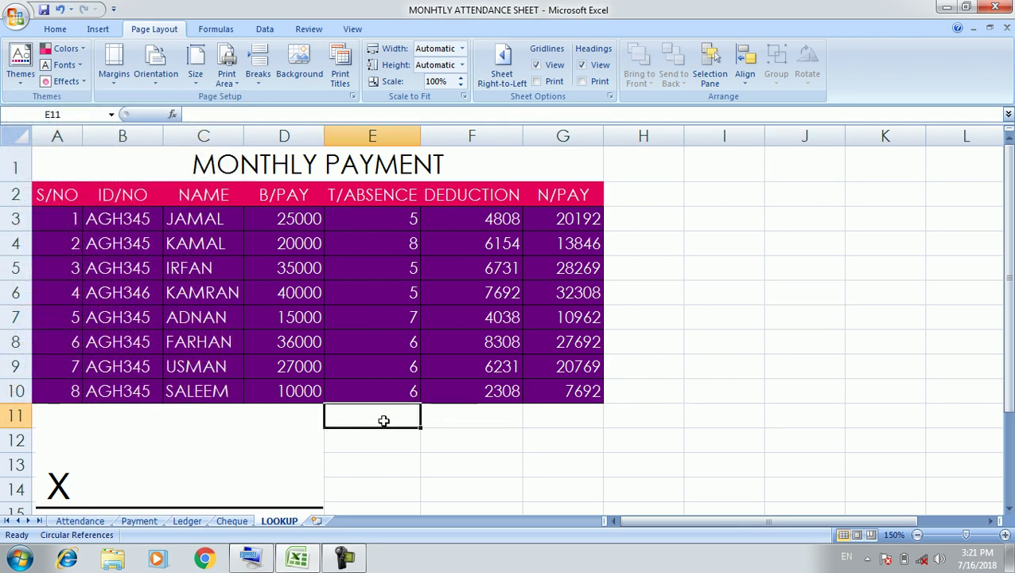
scroll(693, 396, "down", 5)
scroll(693, 395, "up", 5)
left_click(21, 72)
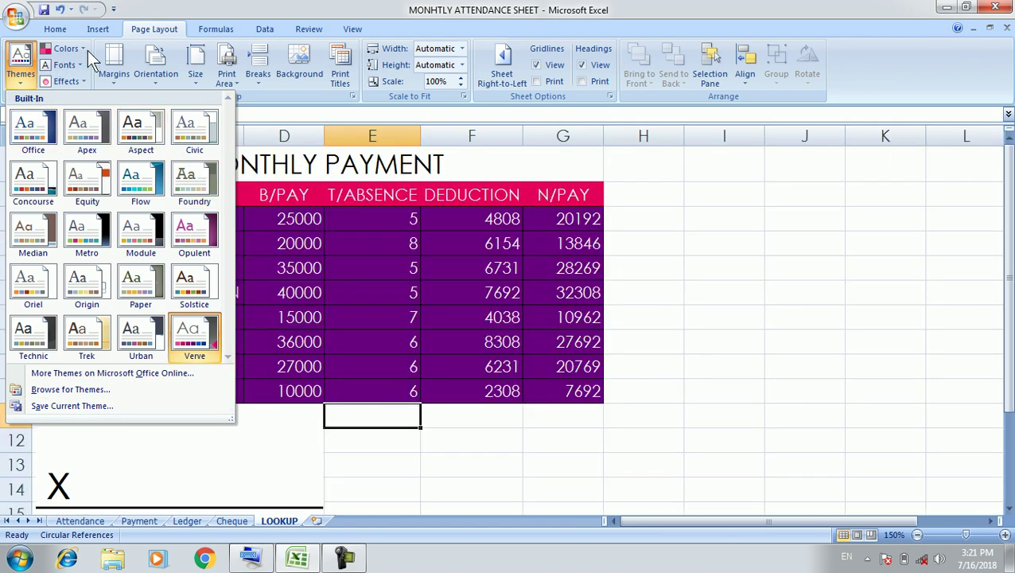
Step: Apply the Metro colour scheme, then switch the theme colours back to Verve
left_click(83, 50)
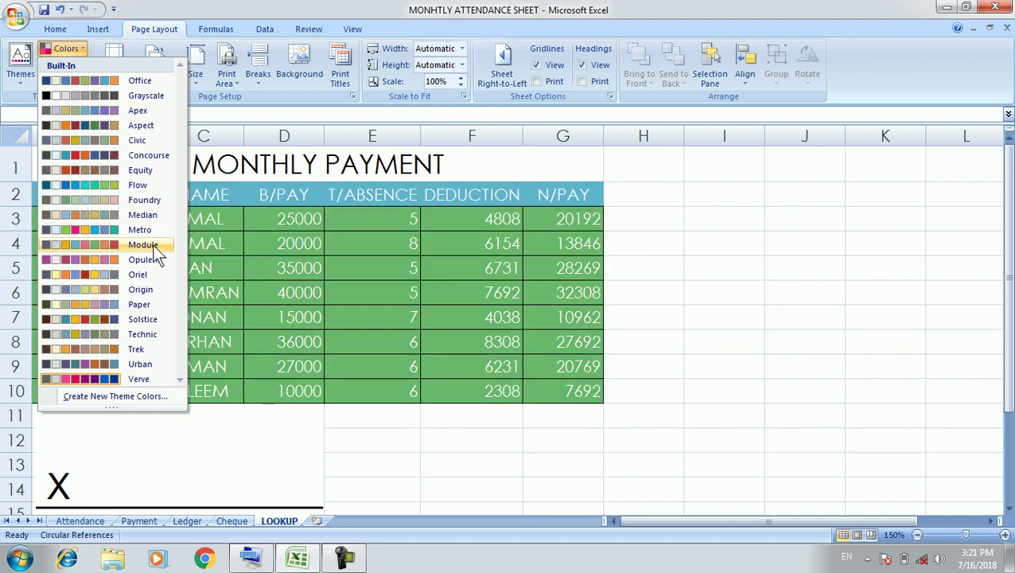
left_click(159, 229)
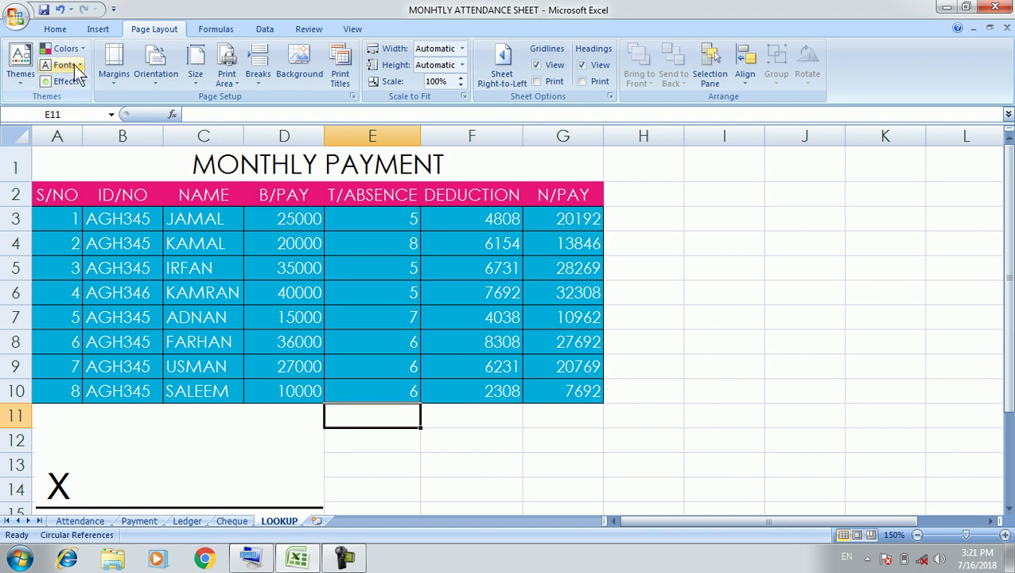
left_click(78, 48)
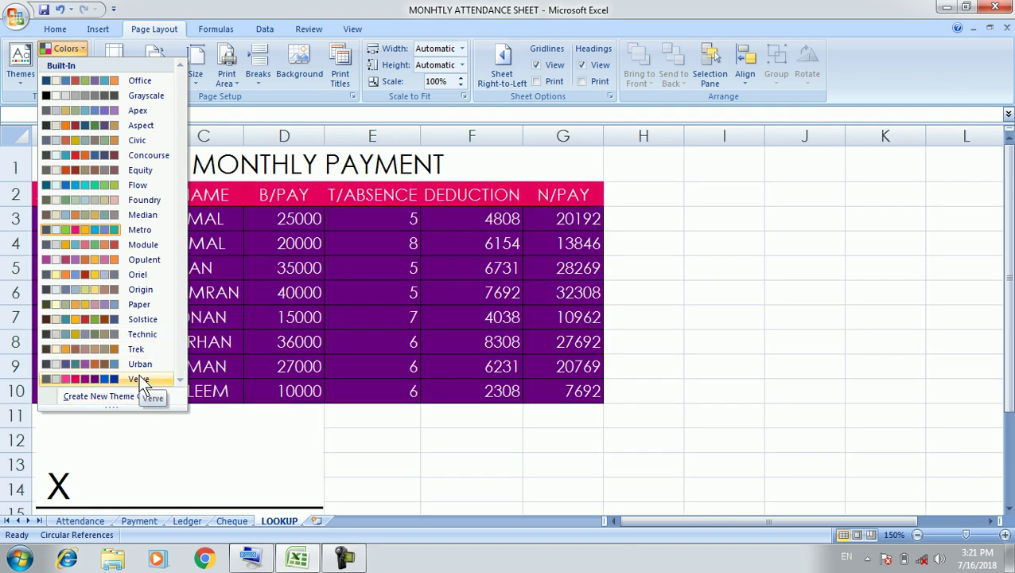
left_click(138, 379)
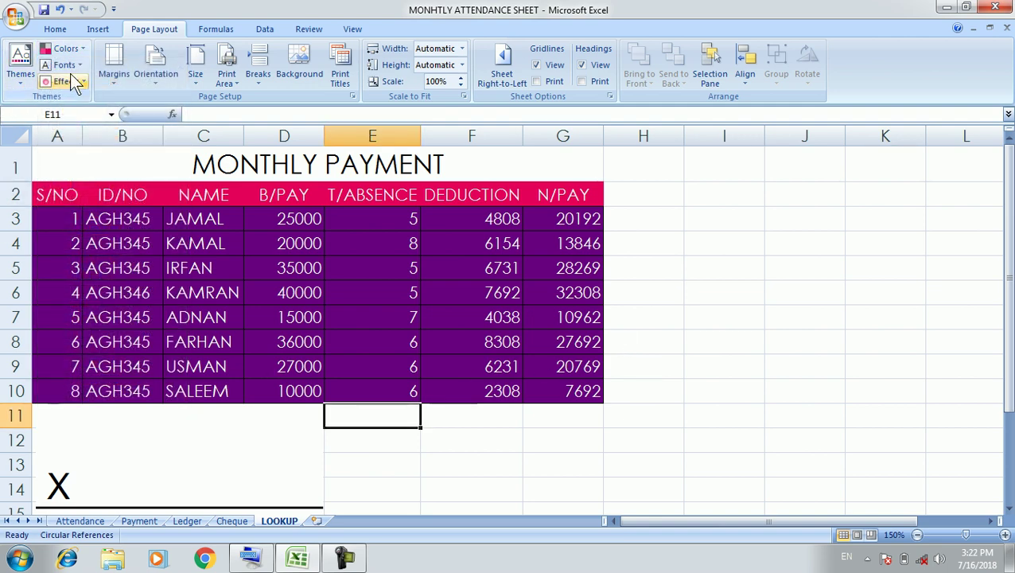
left_click(76, 66)
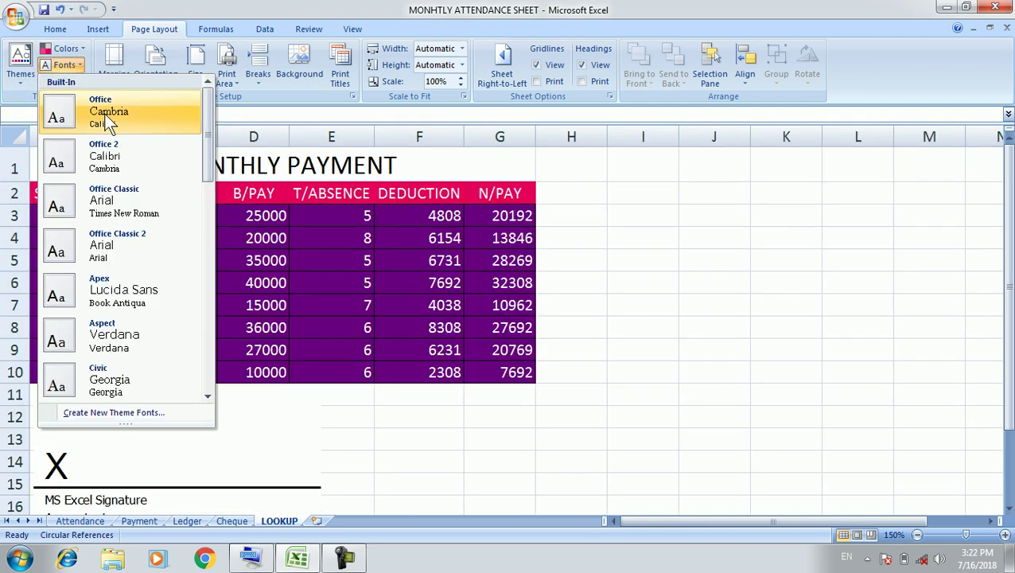
left_click(463, 305)
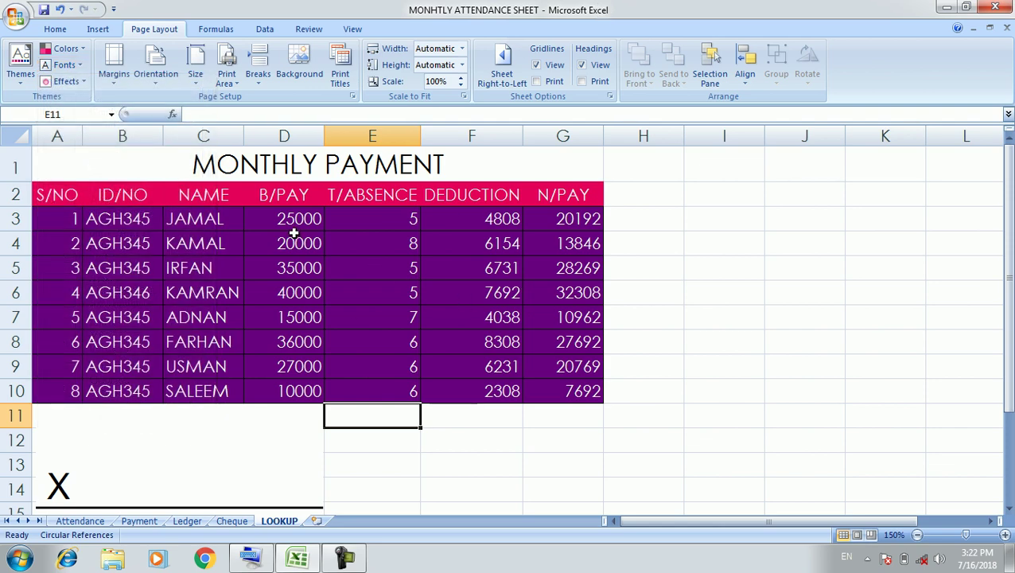
left_click(286, 195)
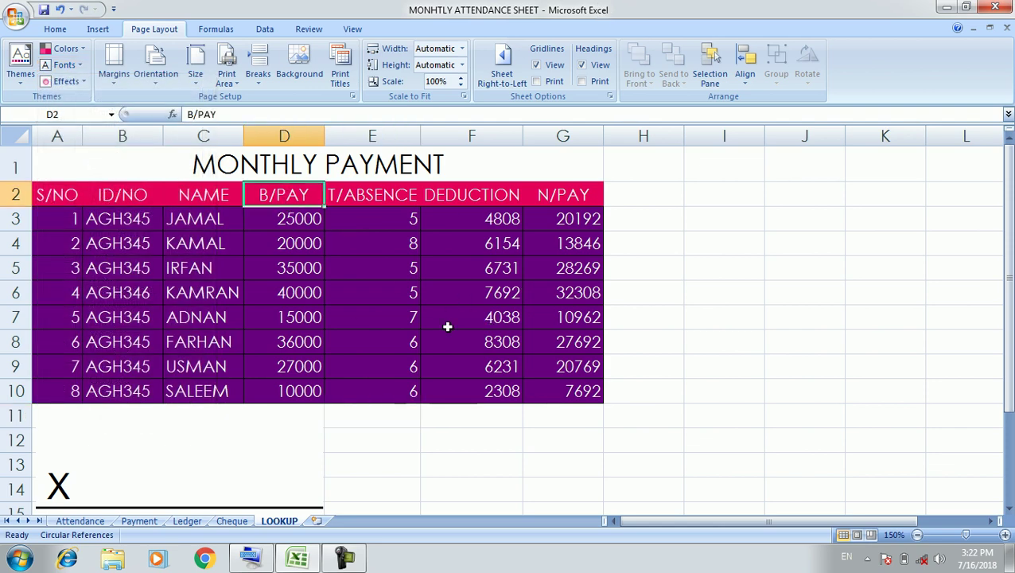
left_click(650, 320)
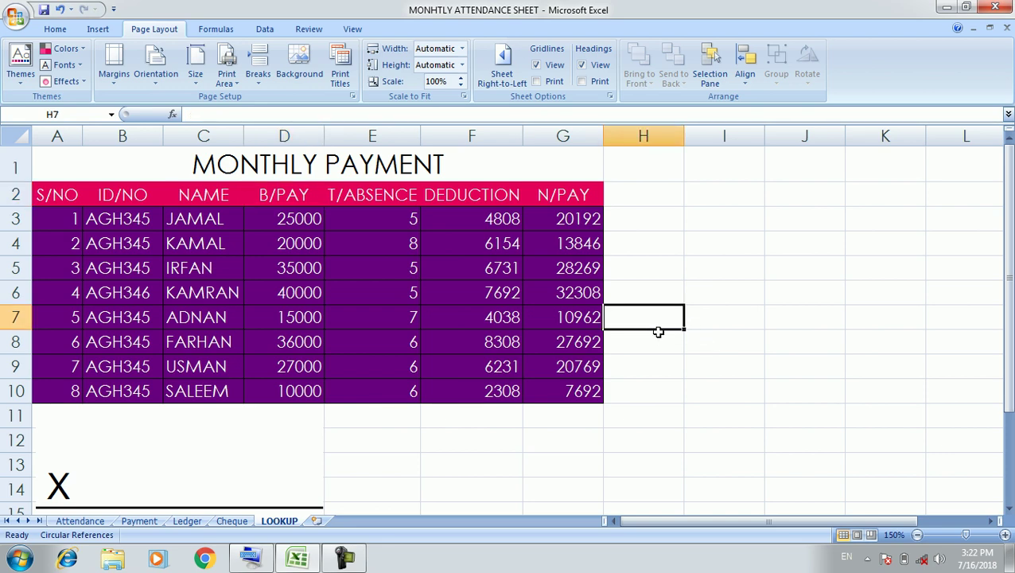
left_click(199, 291)
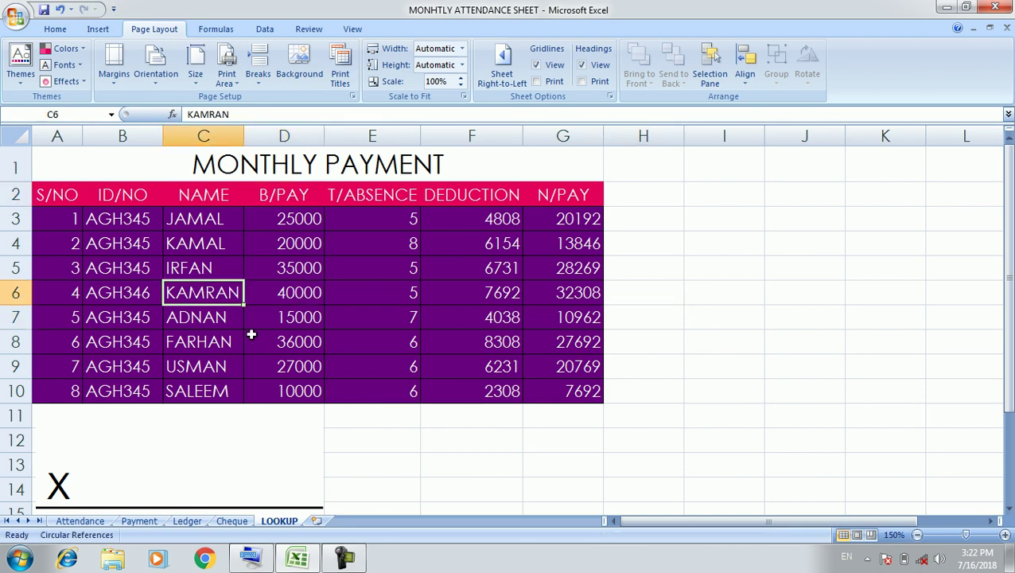
left_click(55, 28)
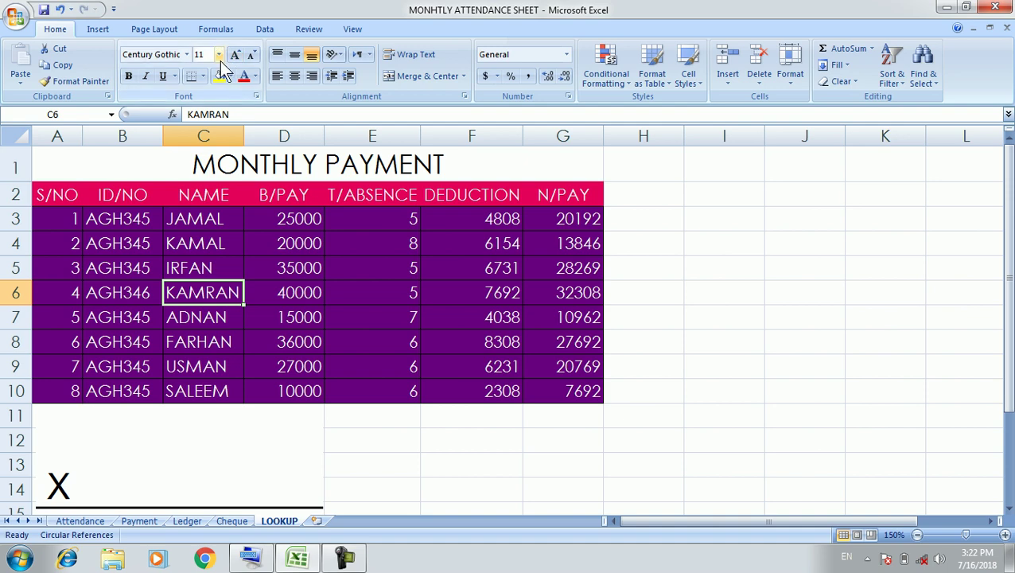
left_click(92, 31)
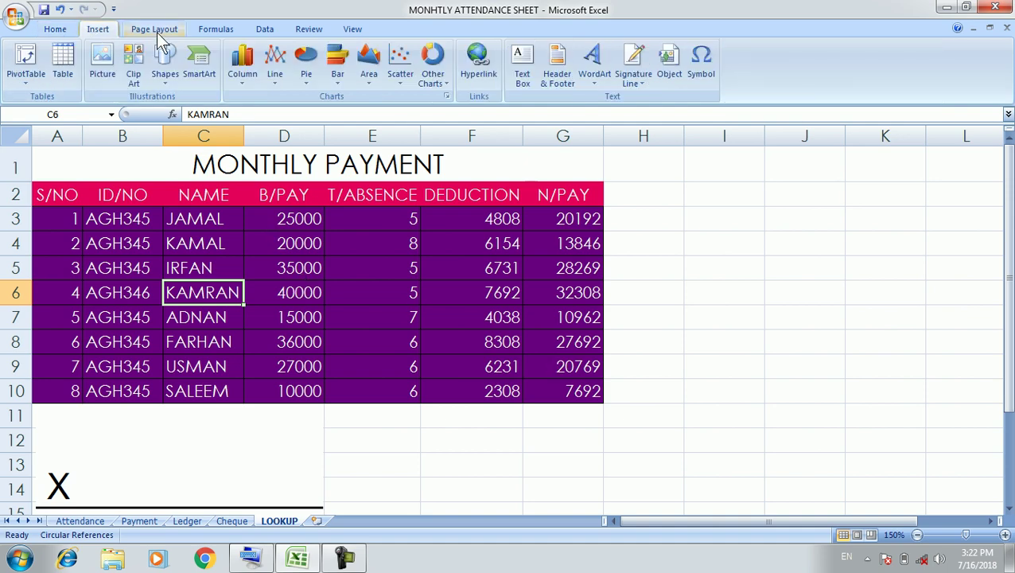
left_click(157, 32)
left_click(75, 63)
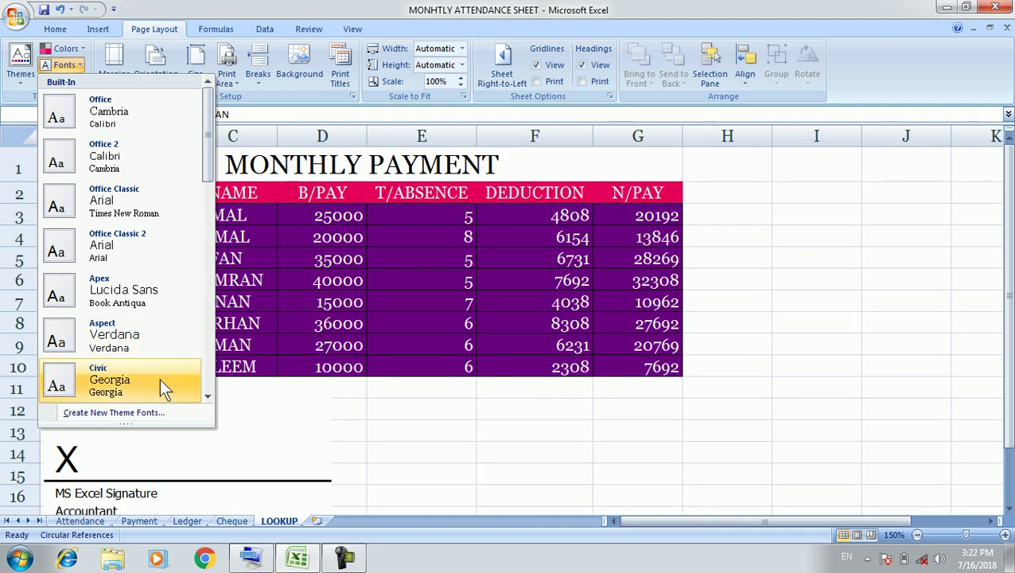
scroll(160, 379, "down", 1)
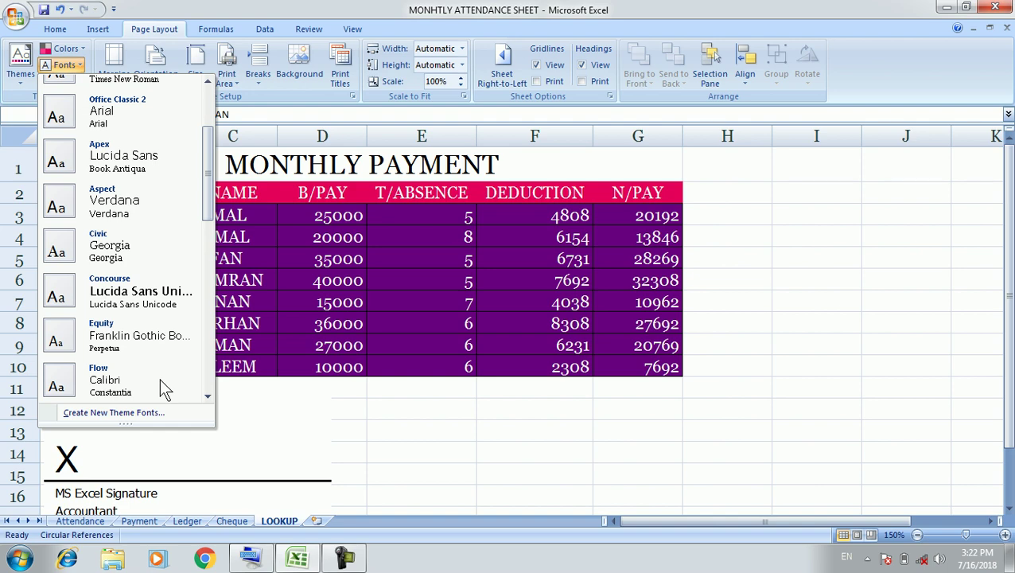
scroll(159, 379, "up", 1)
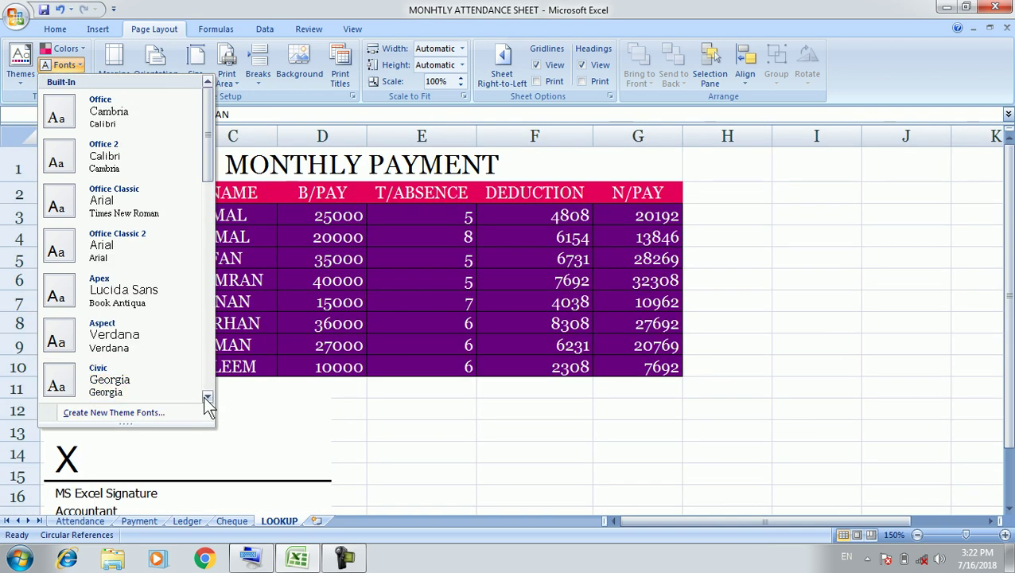
left_click(207, 397)
left_click(206, 397)
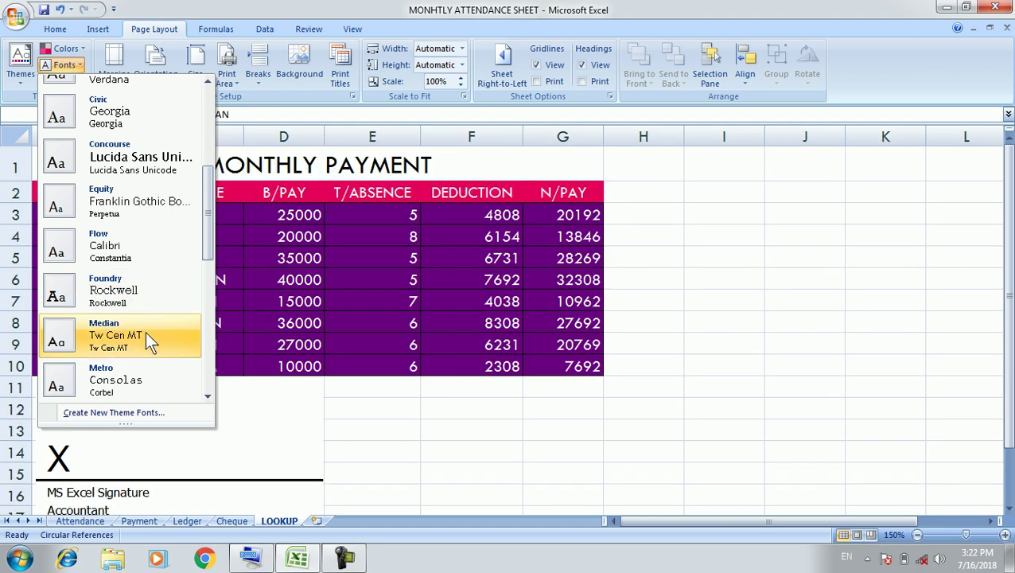
scroll(147, 372, "down", 3)
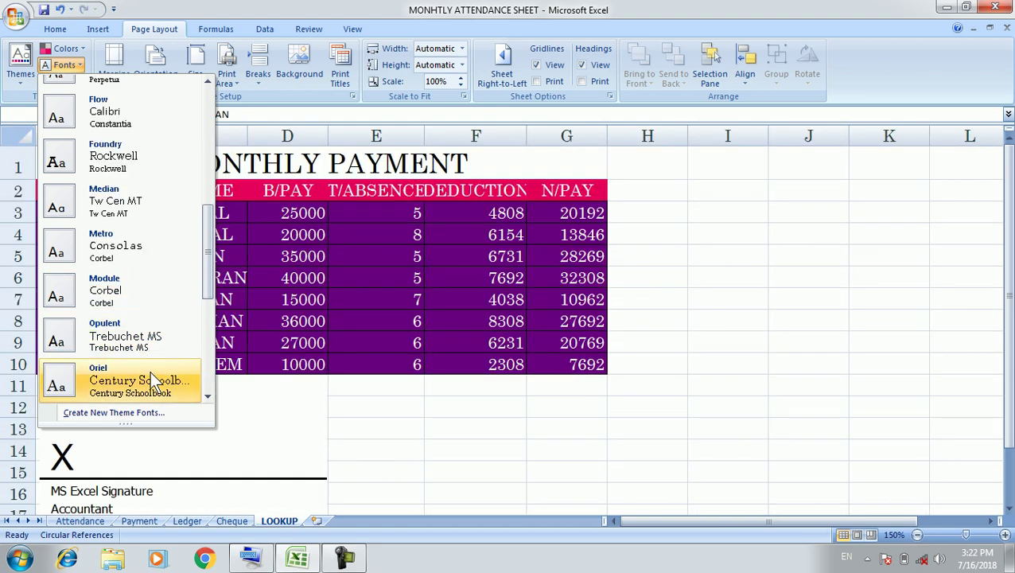
scroll(150, 383, "down", 3)
scroll(150, 384, "down", 3)
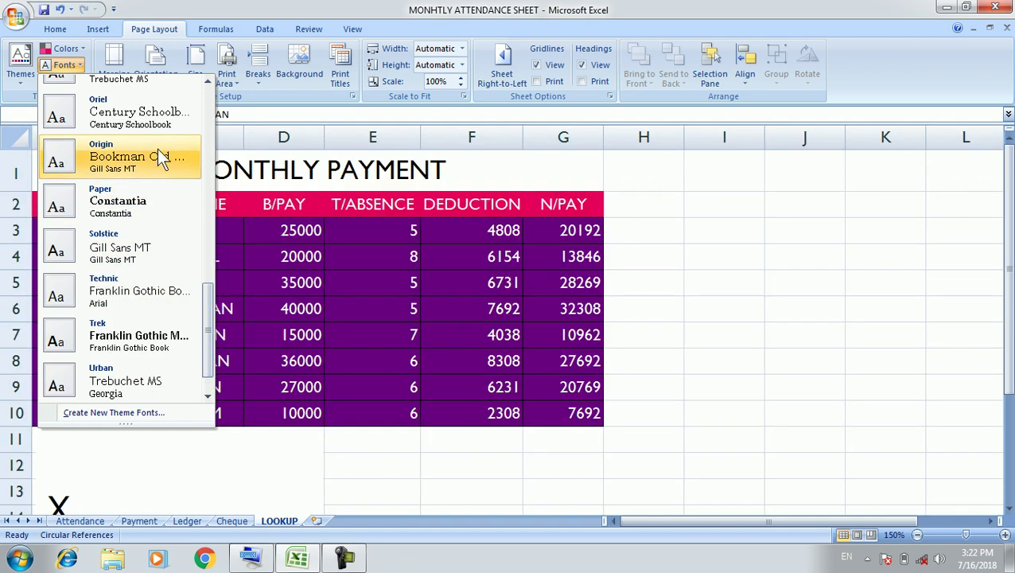
left_click(735, 32)
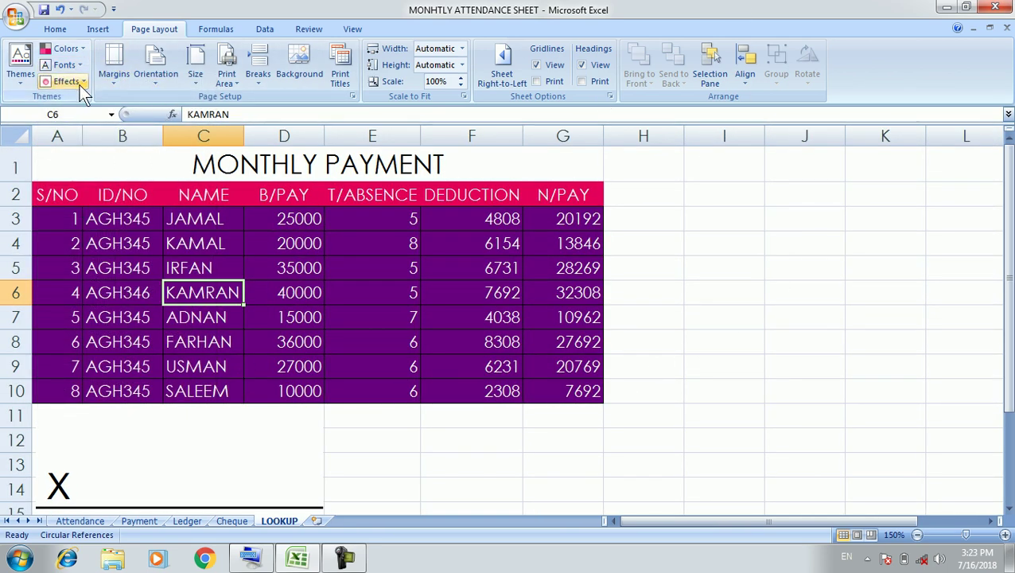
Step: Set the MONTHLY PAYMENT sheet's margins to the Normal preset from the Margins list
left_click(79, 84)
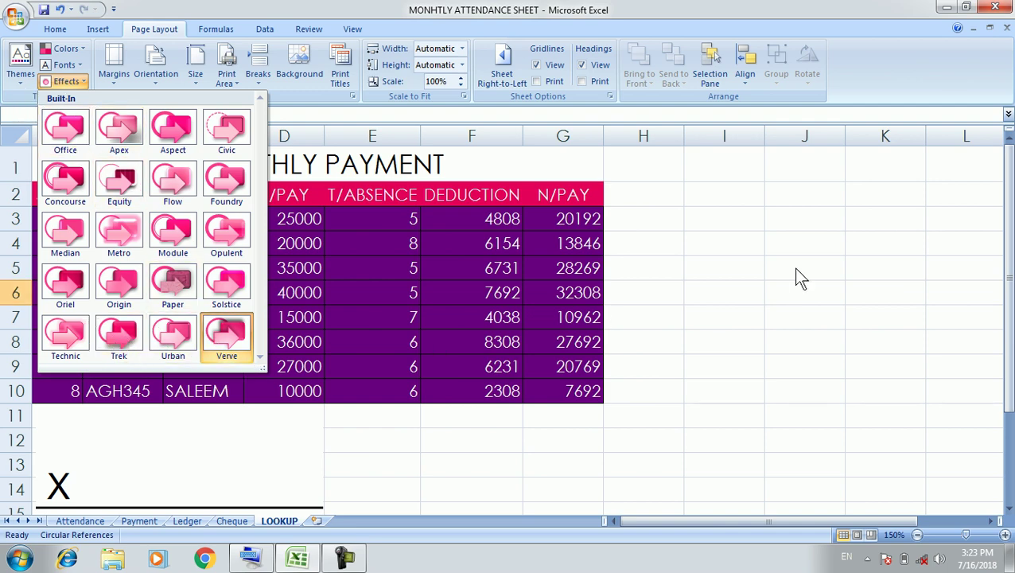
left_click(668, 9)
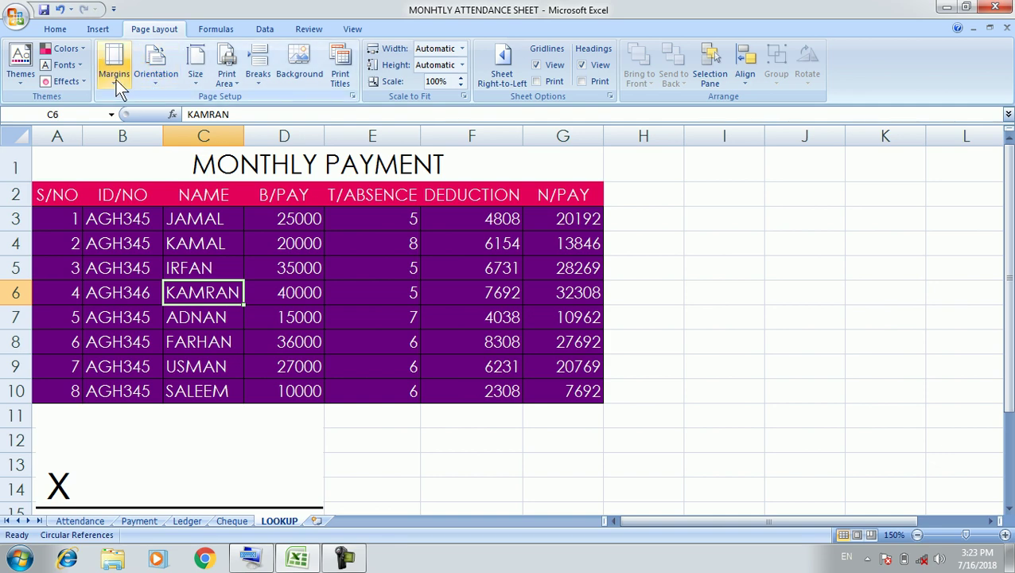
left_click(116, 80)
left_click(180, 11)
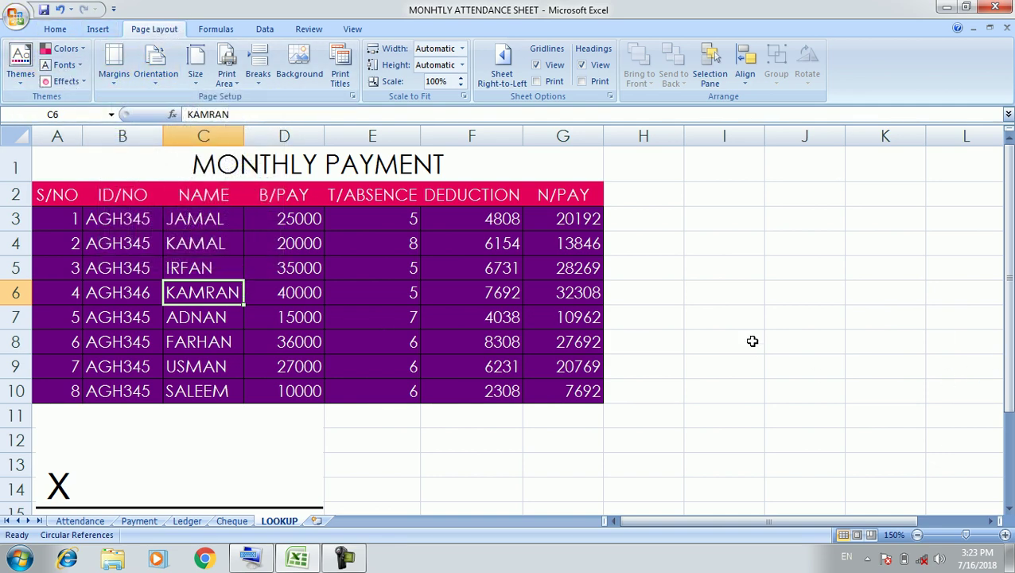
left_click(716, 294)
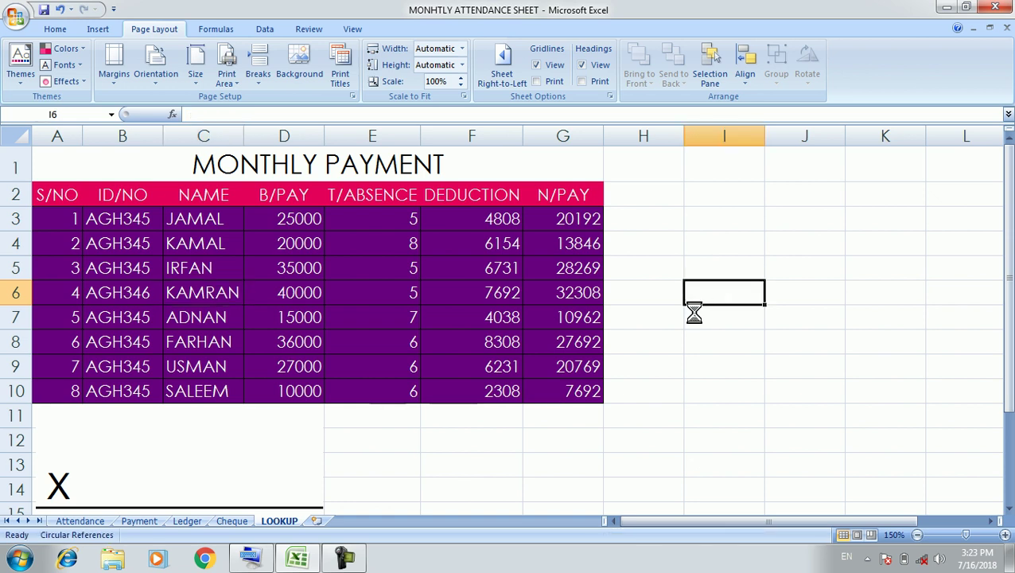
left_click(120, 87)
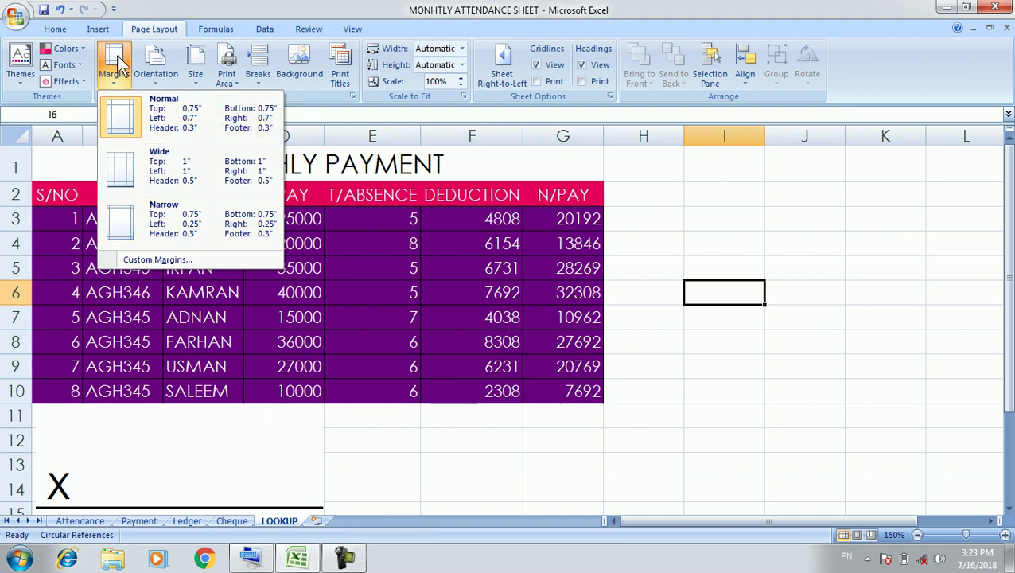
left_click(209, 112)
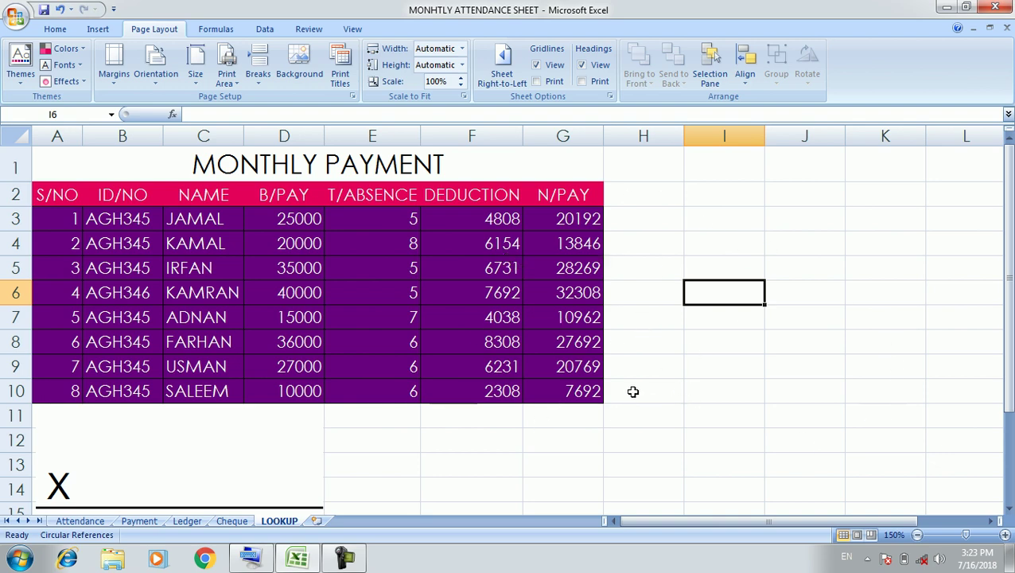
Step: Preview the printed page with Ctrl+F2, then exit the preview with Esc
scroll(698, 326, "down", 2, "ctrl")
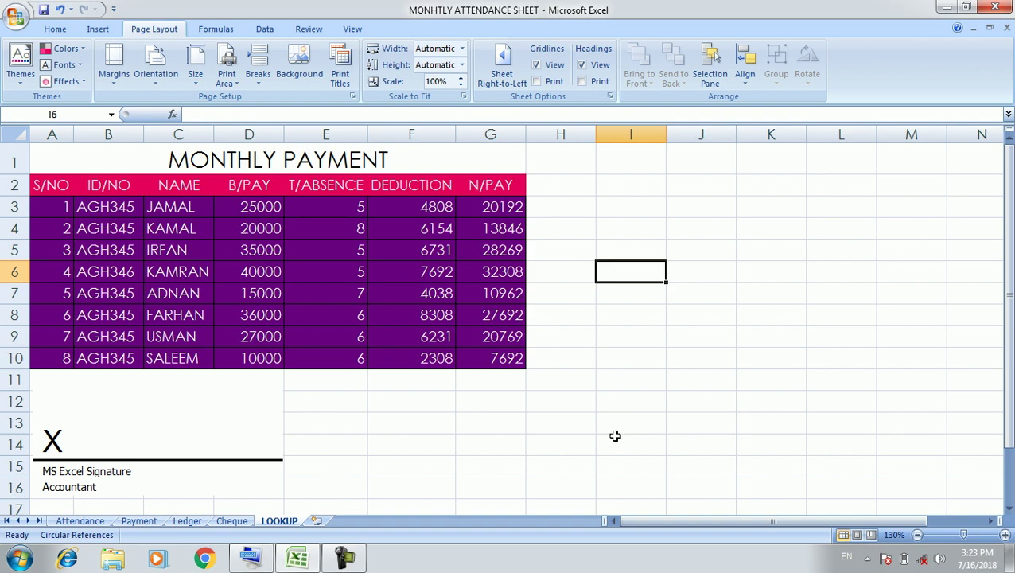
key("ctrl+F2")
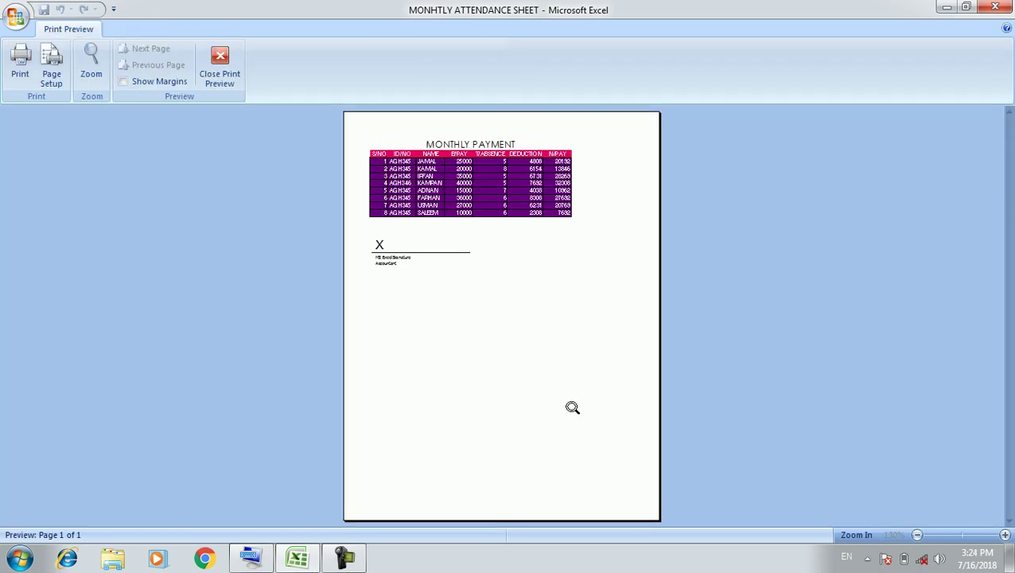
left_click(251, 557)
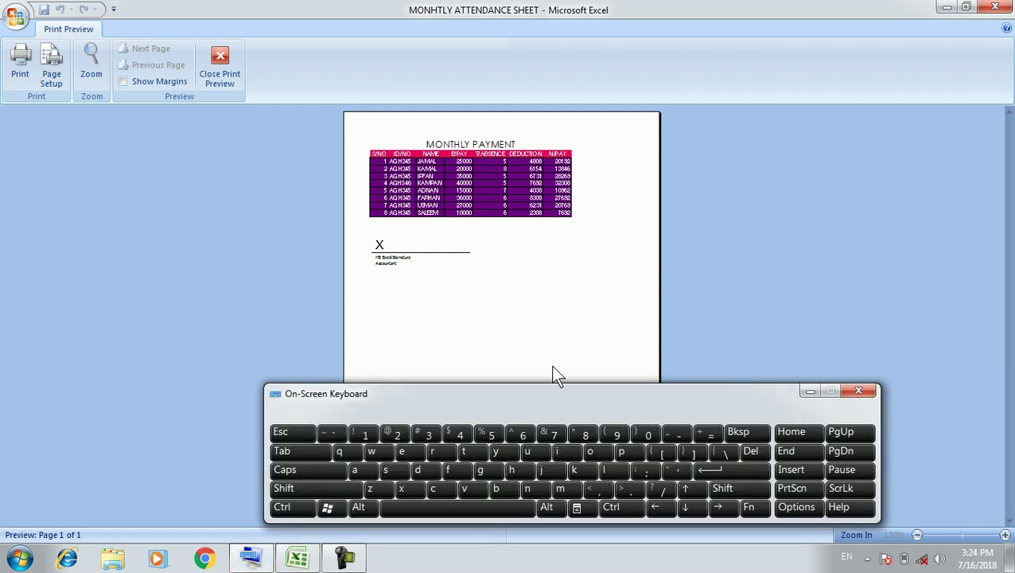
left_click(275, 438)
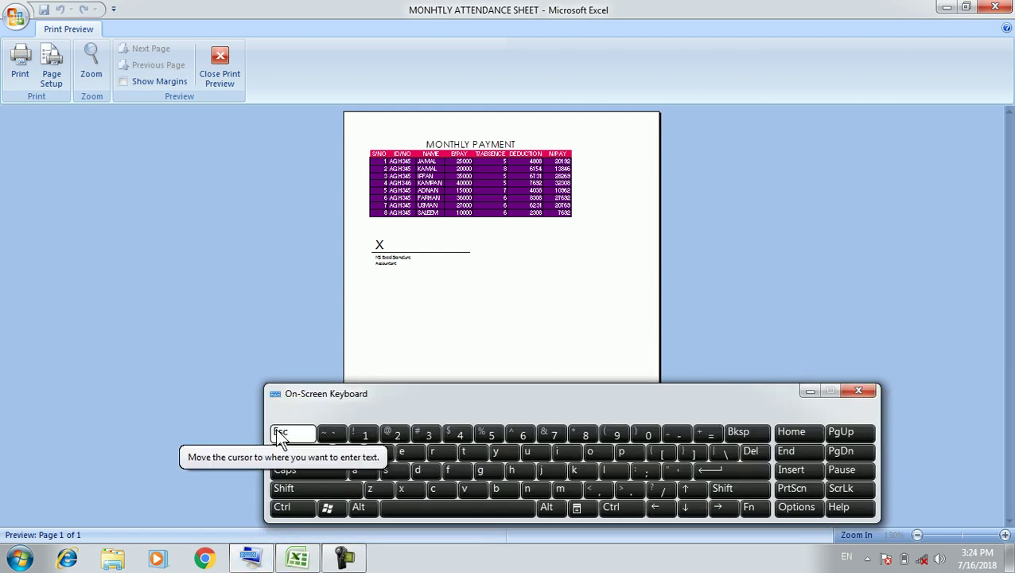
left_click(809, 392)
key("Escape")
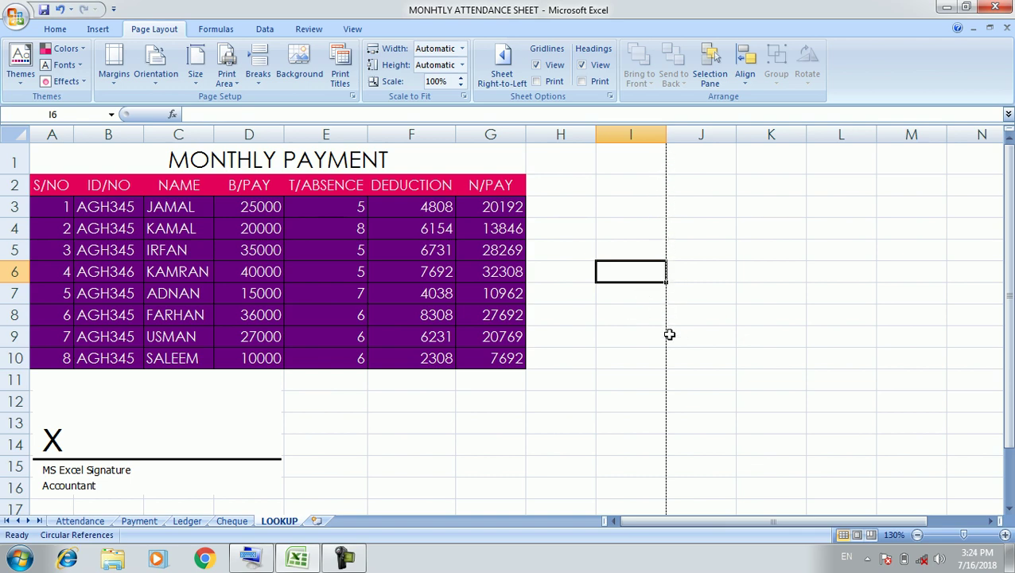
Step: Try the Wide margin preset, then settle on Narrow margins
scroll(639, 407, "down", 2)
scroll(639, 407, "down", 2)
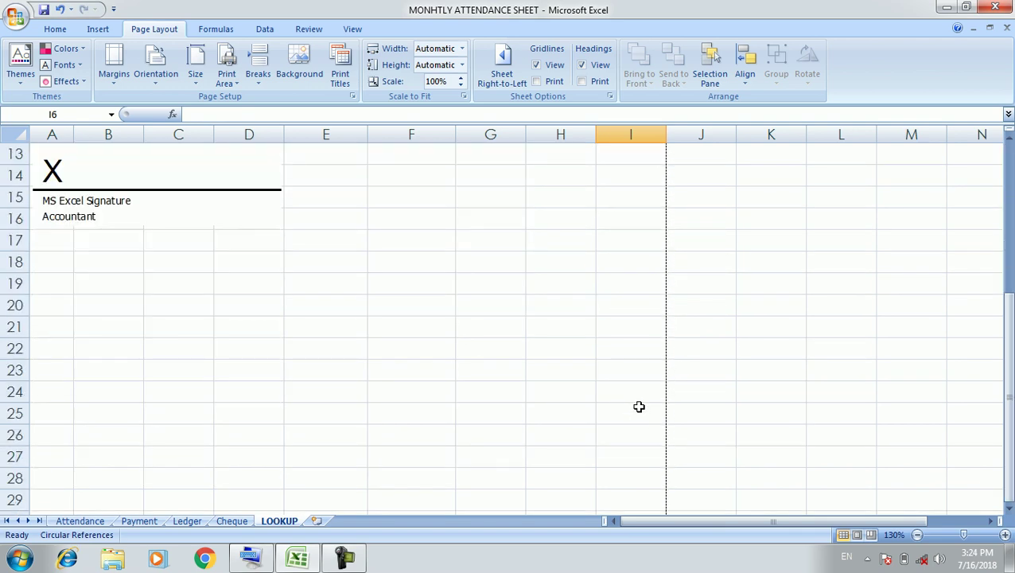
scroll(639, 407, "down", 2)
scroll(639, 406, "down", 3)
scroll(639, 407, "down", 3)
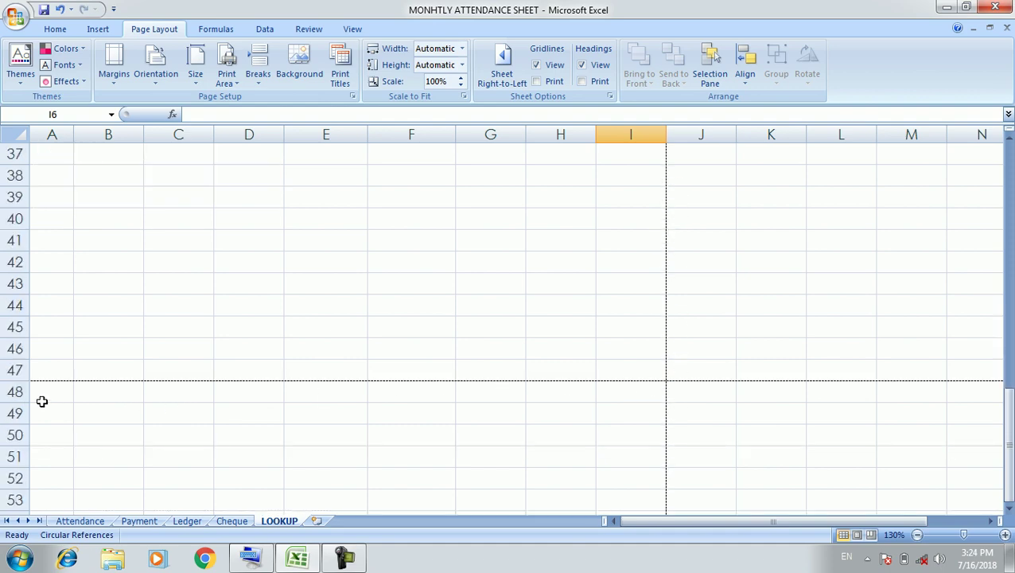
scroll(363, 380, "up", 7)
scroll(363, 381, "up", 5)
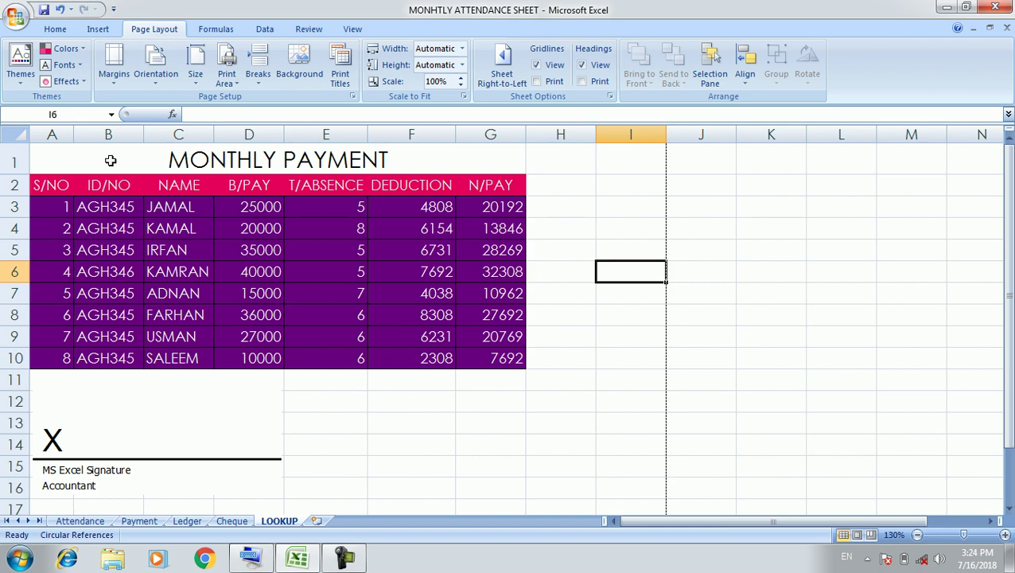
left_click(112, 75)
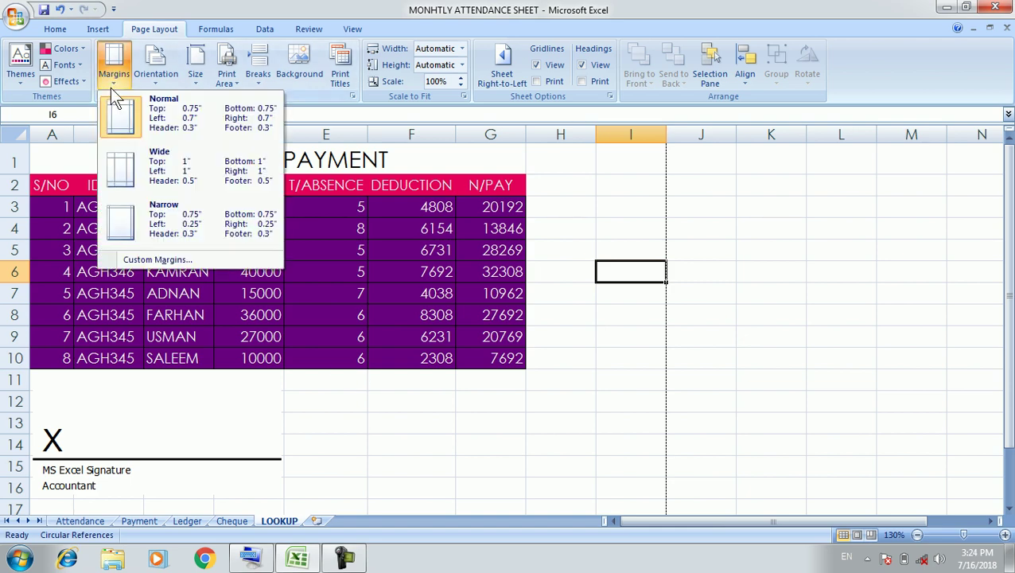
left_click(183, 165)
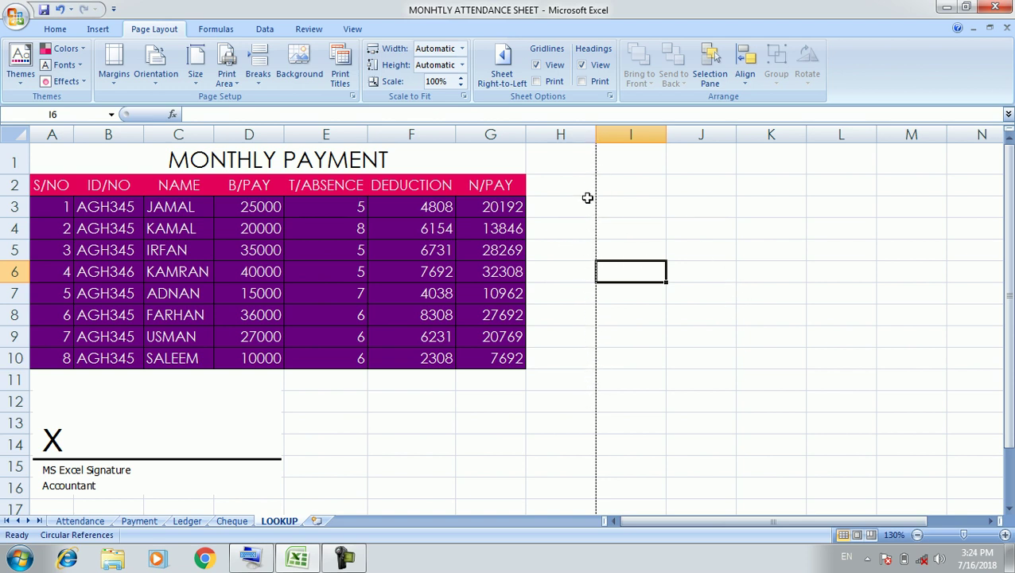
left_click(596, 134)
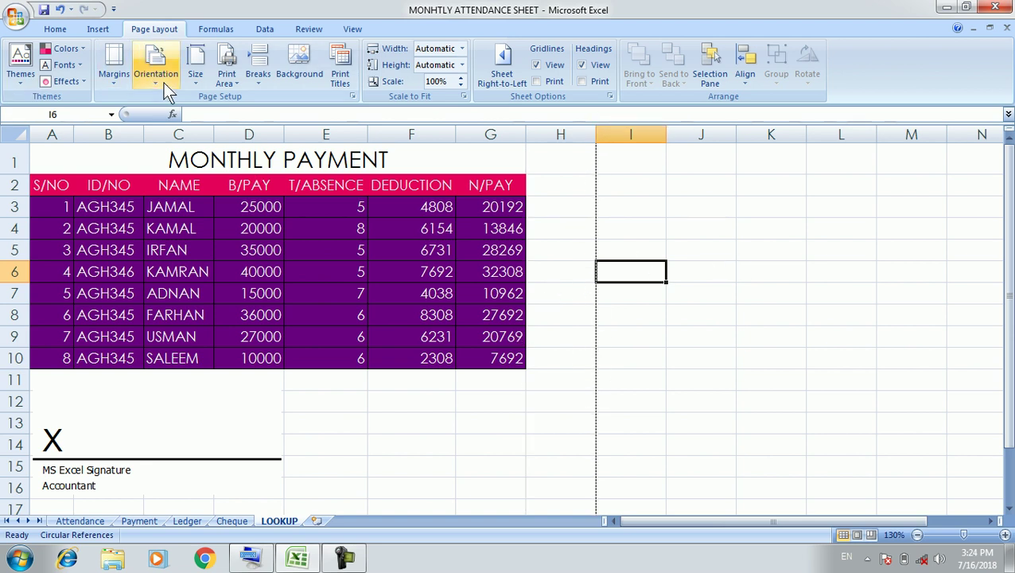
left_click(112, 83)
left_click(215, 230)
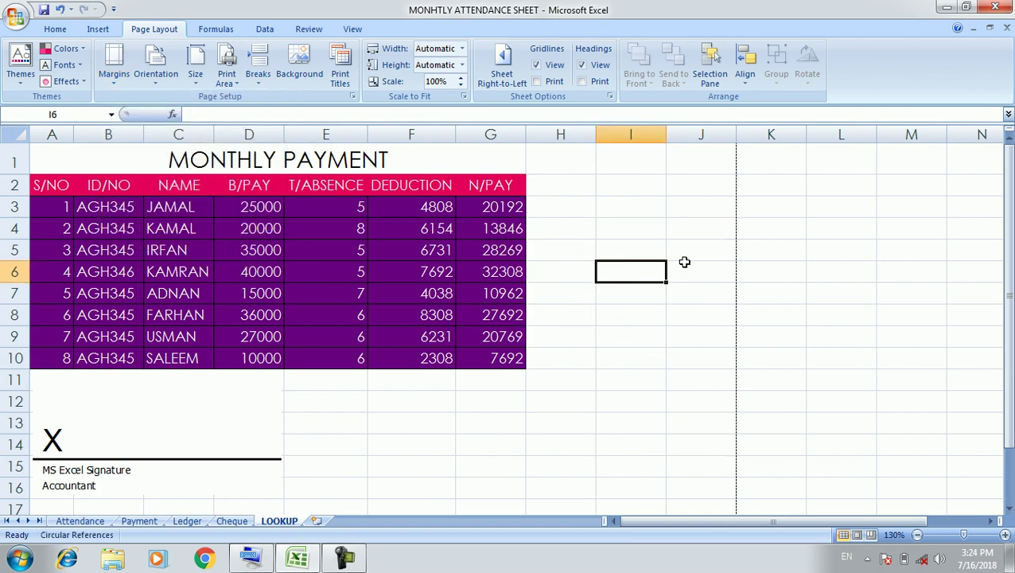
Step: Save the workbook with Ctrl+S and preview the narrow-margin page
left_click(124, 86)
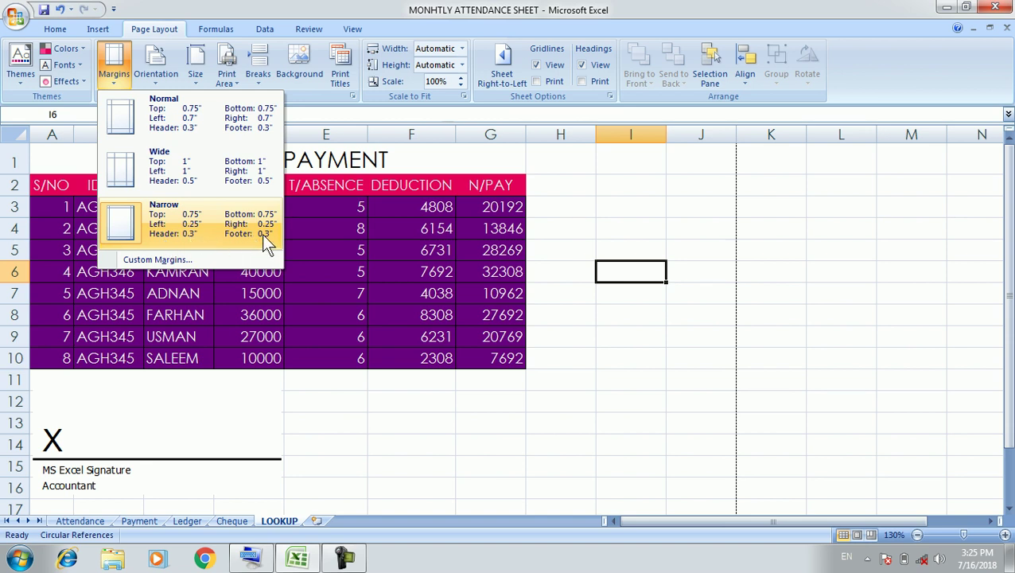
left_click(703, 302)
left_click(689, 302)
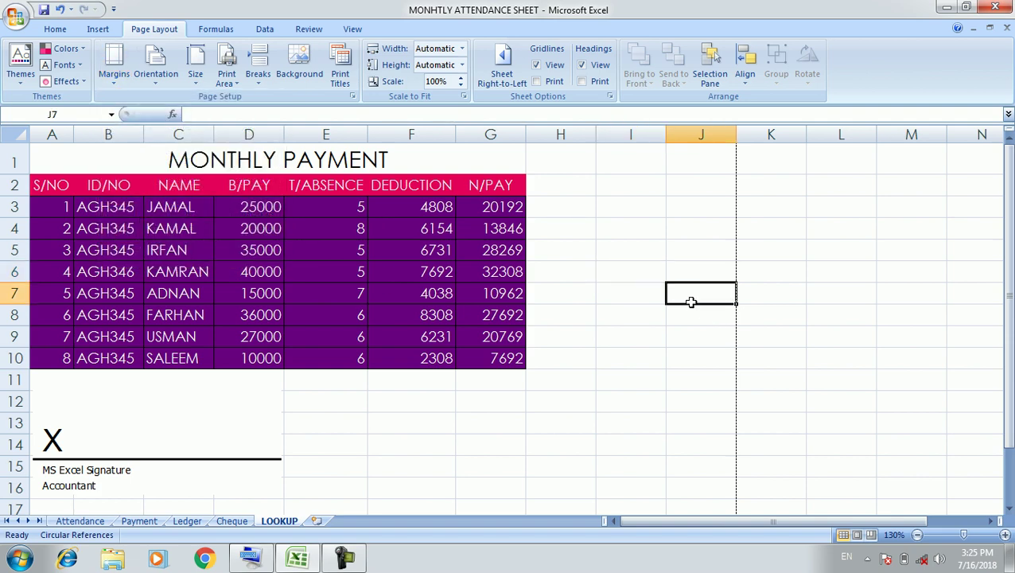
key("ctrl+s")
key("ctrl+F2")
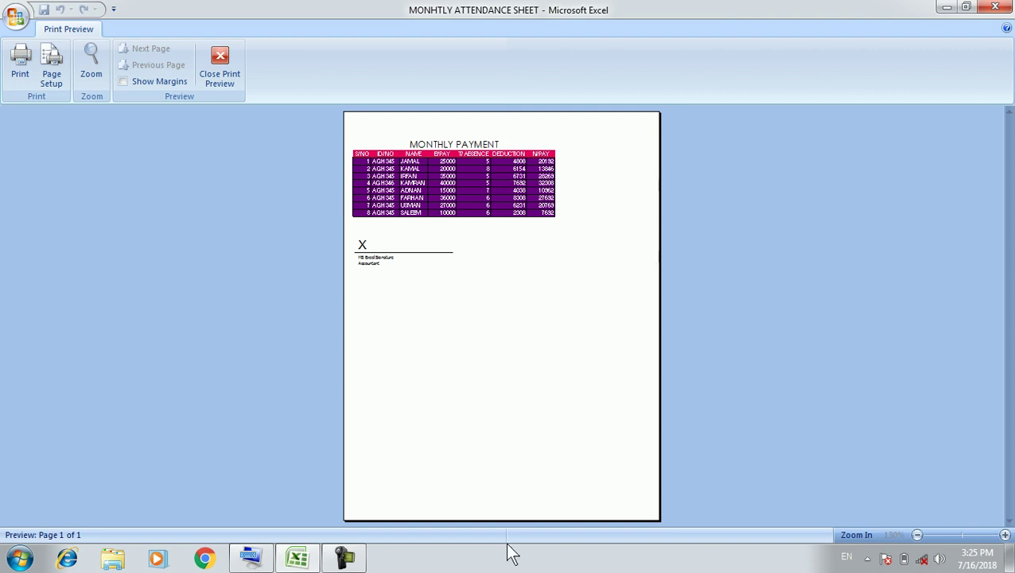
Step: Close the print preview, dismiss the Windows colour-scheme prompt and bring up the margin presets
left_click(229, 83)
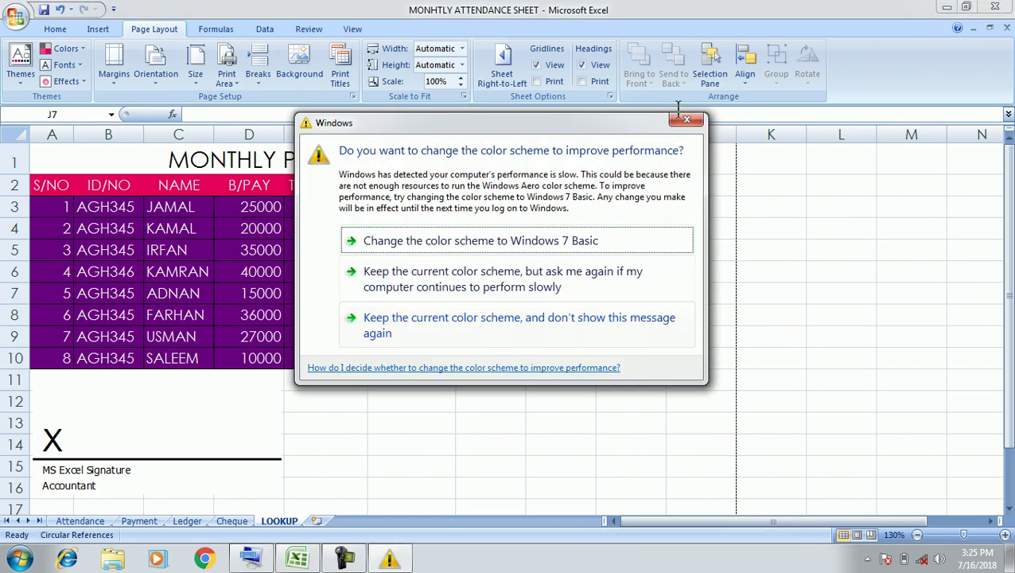
left_click(688, 121)
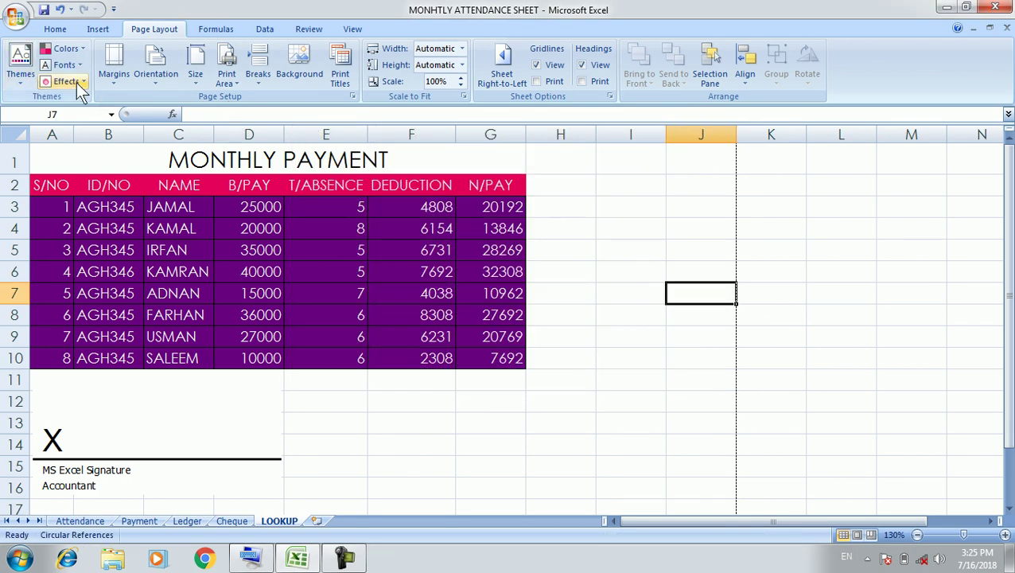
left_click(114, 68)
Step: In Custom Margins, enter Top .25, Bottom .25 and Left 1
left_click(179, 262)
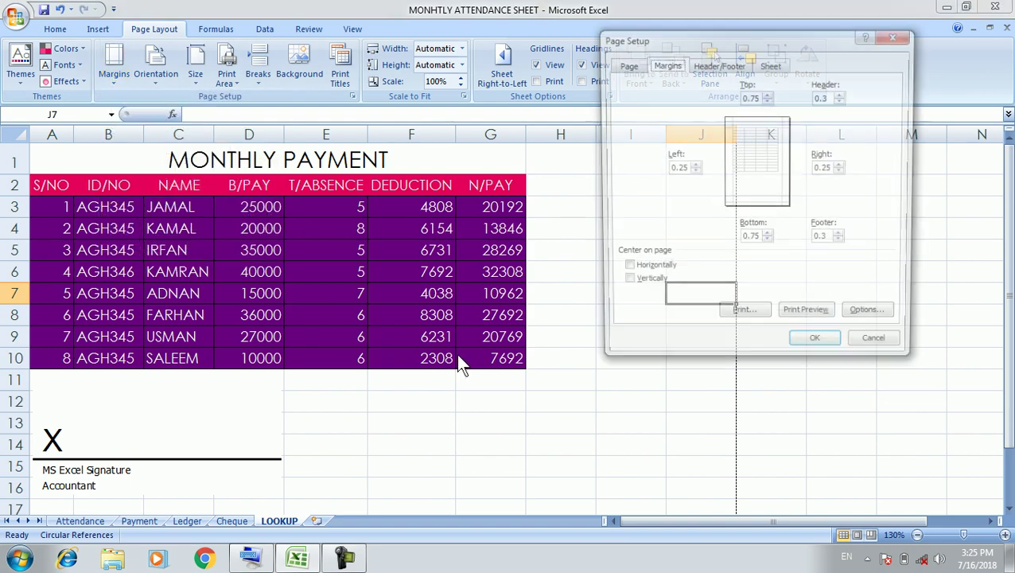
left_click_drag(725, 50, 320, 110)
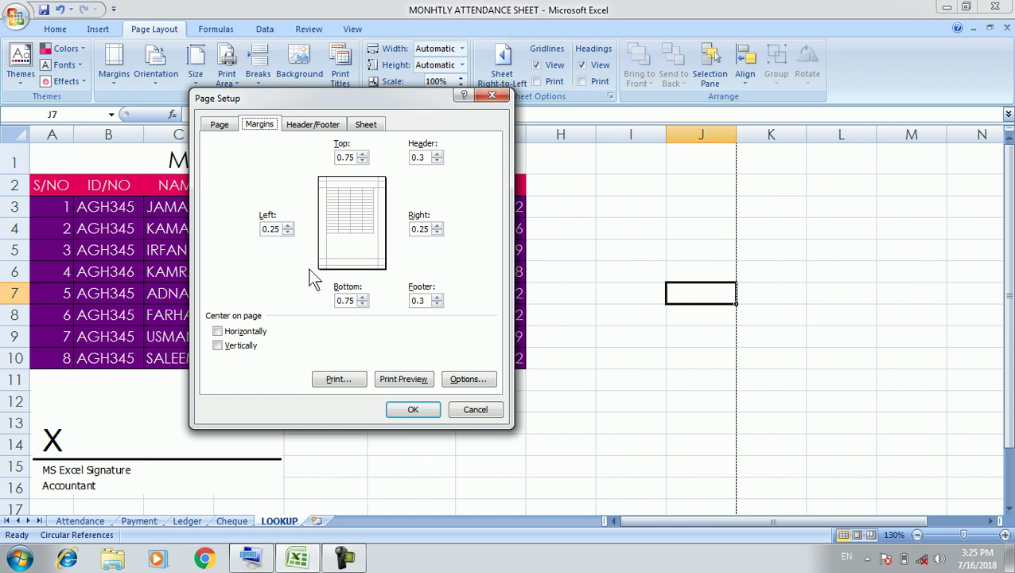
left_click(362, 161)
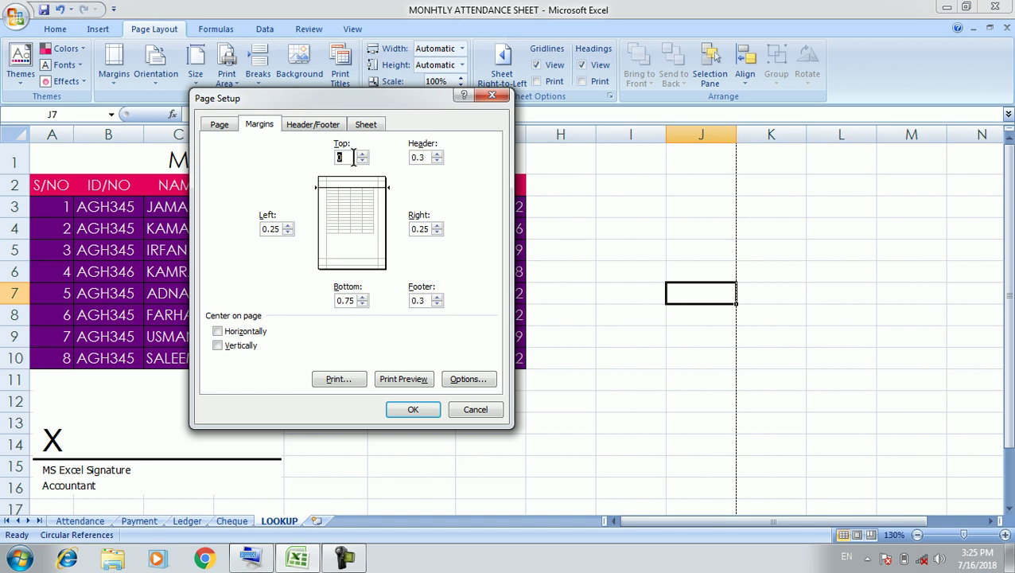
type(".3")
key("BackSpace")
type("2")
type("5")
key("Tab")
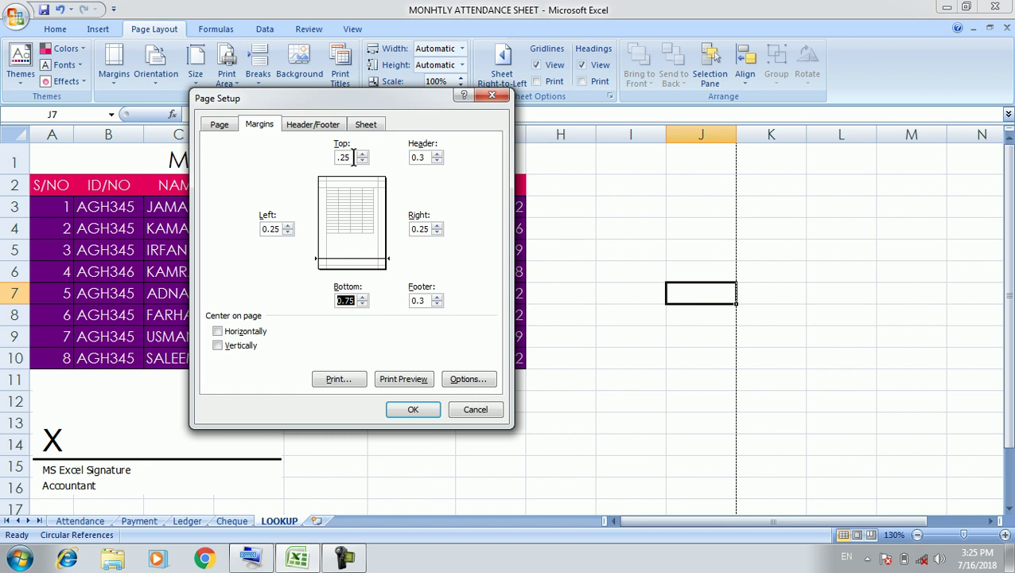
type(".25")
key("Tab")
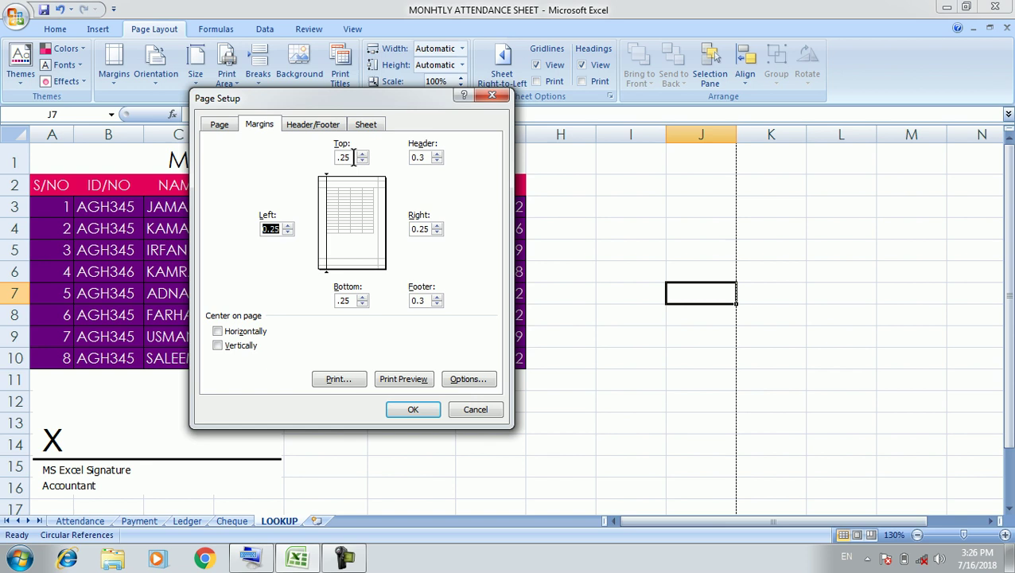
type("1")
key("Tab")
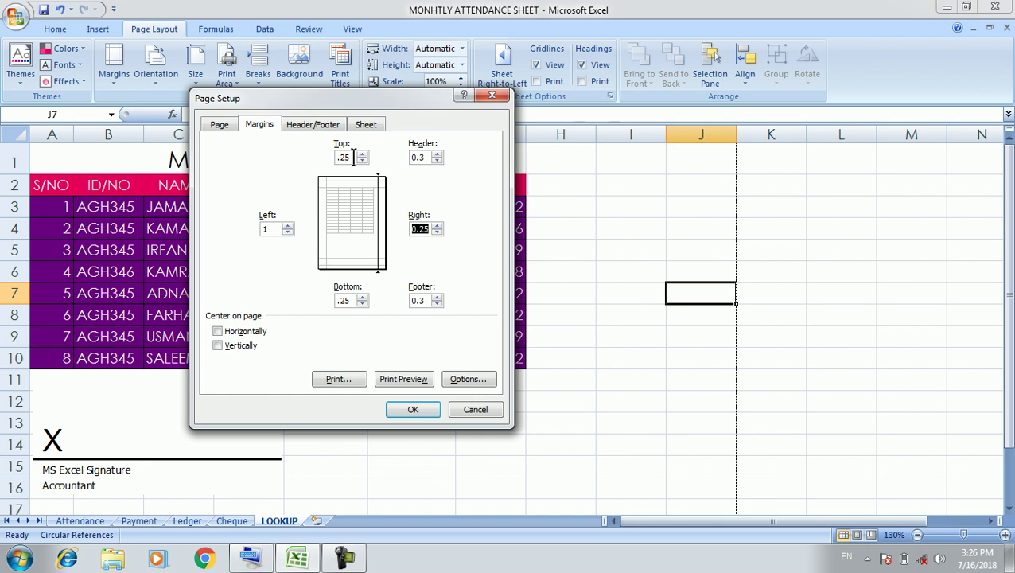
key("Tab")
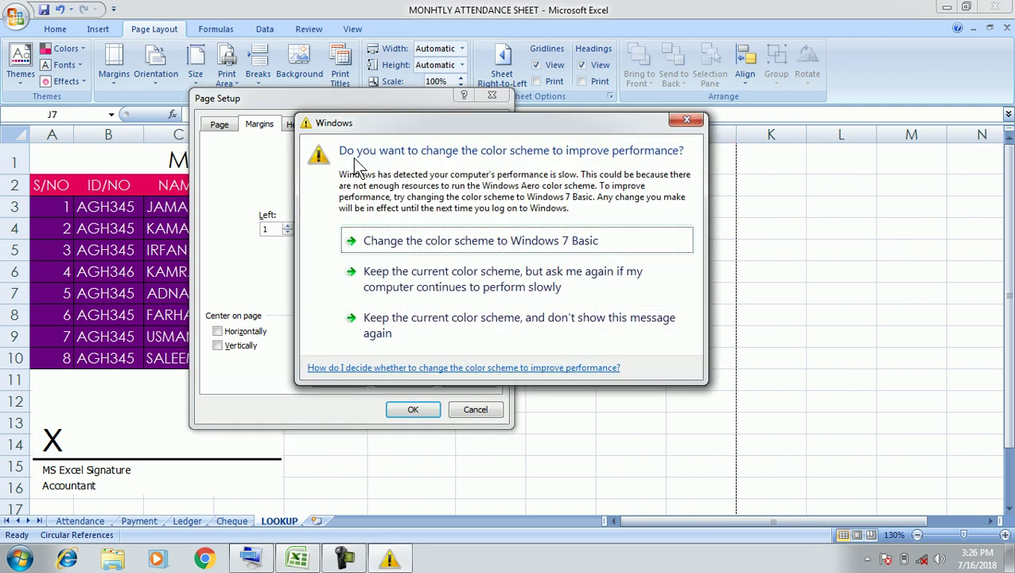
Step: Enter .25 for header and footer margins, leave page centring off, and confirm with OK
left_click(689, 121)
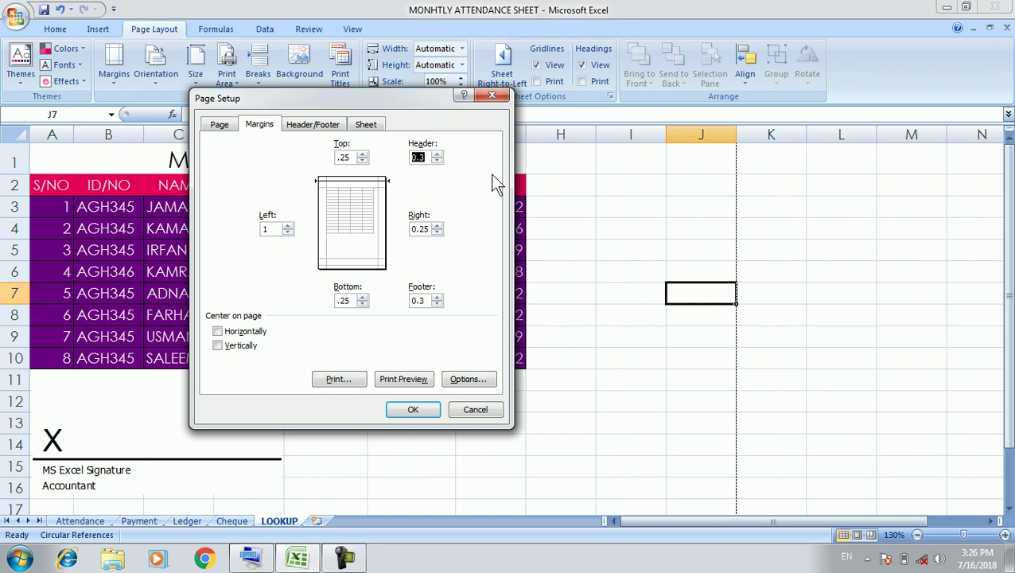
type(".25")
key("Tab")
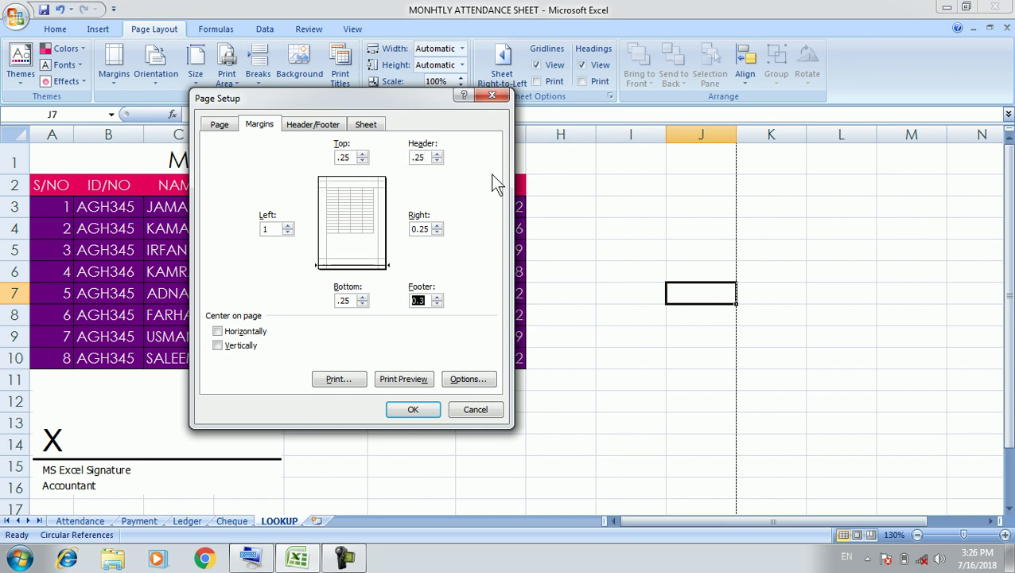
type(".25")
left_click(219, 332)
left_click(218, 346)
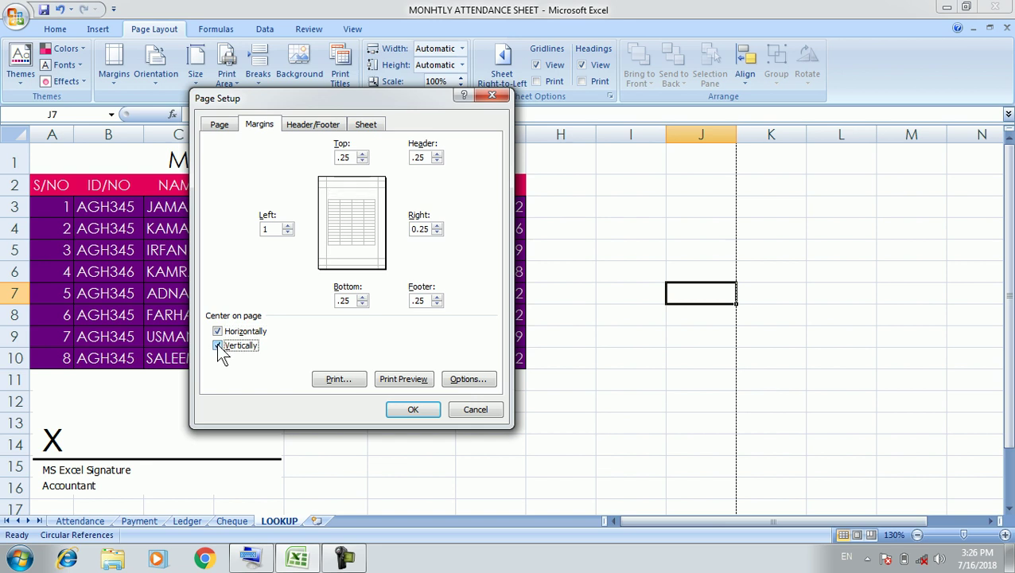
left_click(218, 346)
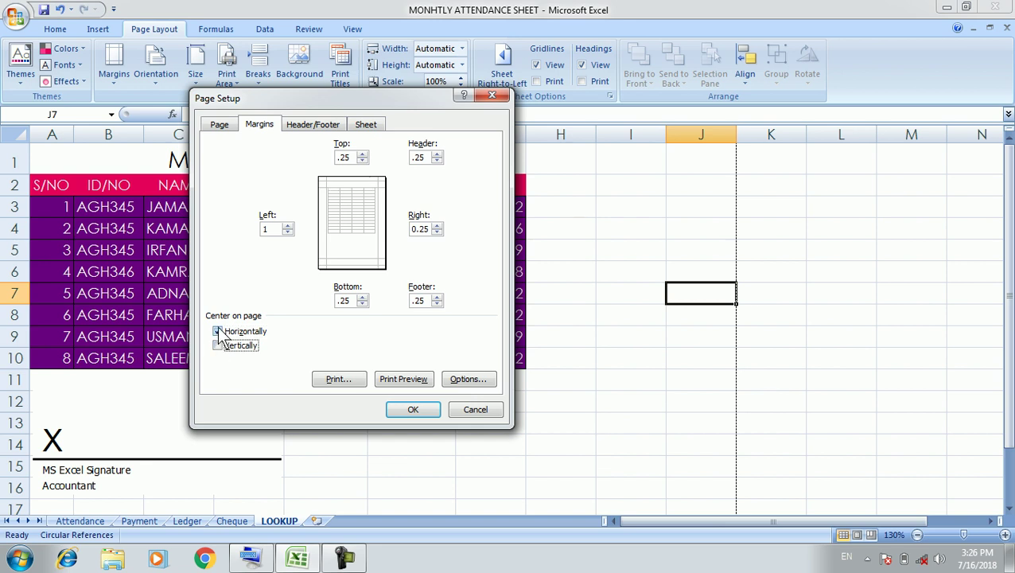
left_click(220, 334)
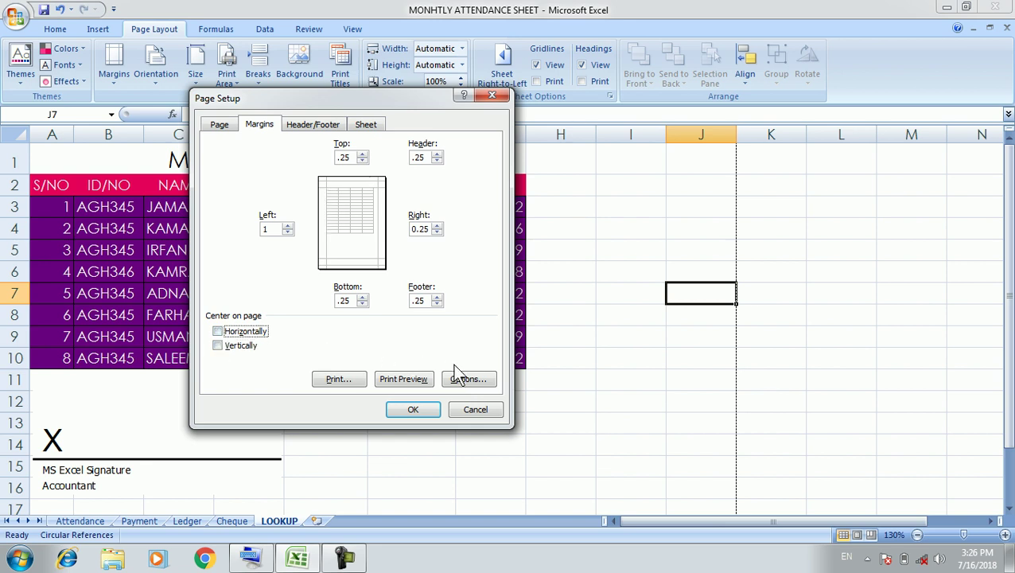
left_click(414, 410)
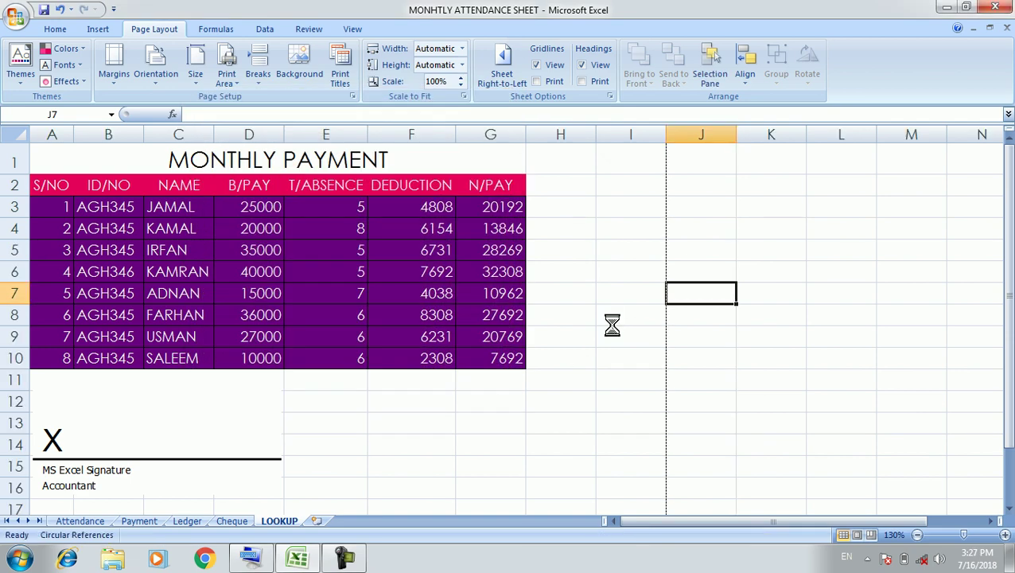
key("ctrl+F2")
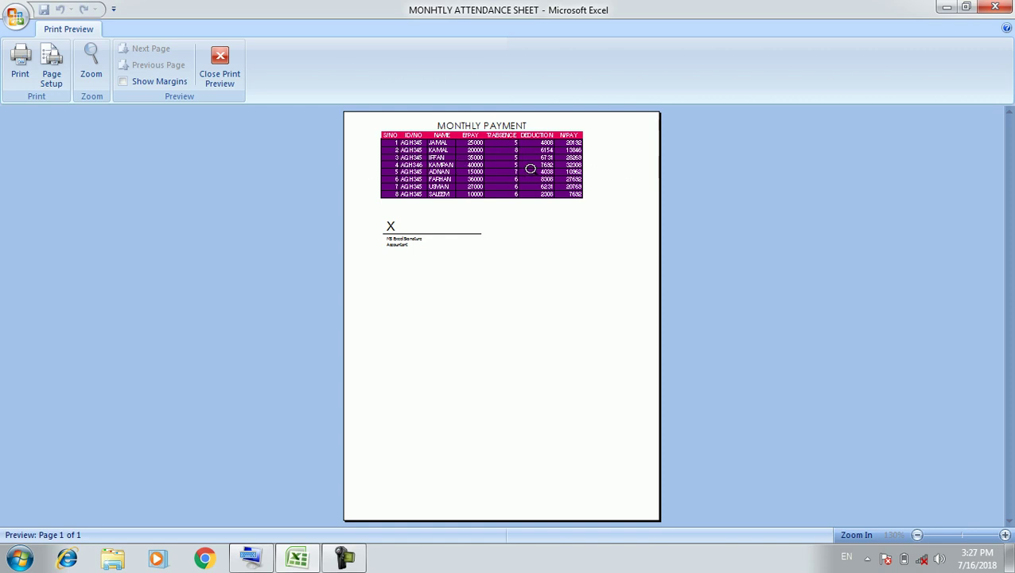
key("Escape")
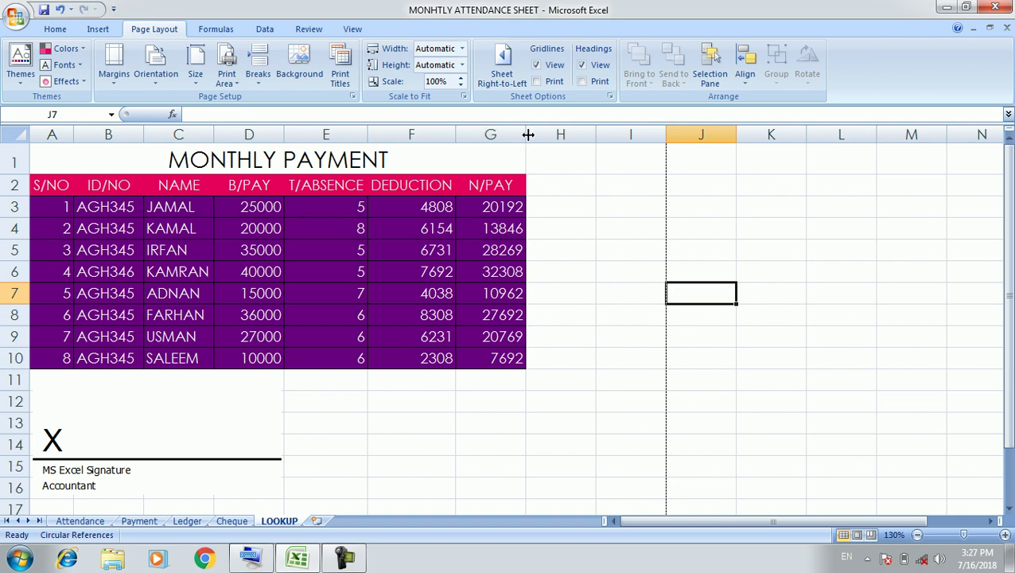
Step: Select columns A:G and try column widths 15 and 1, undoing the width of 1
mouse_move(510, 135)
left_mouse_down()
mouse_move(89, 130)
mouse_move(491, 134)
left_mouse_up()
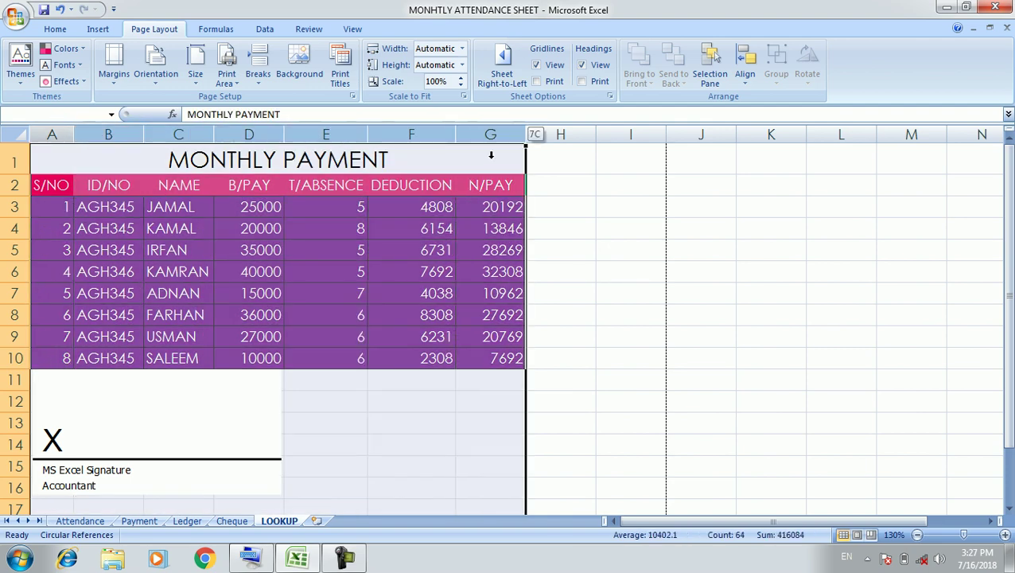
right_click(491, 134)
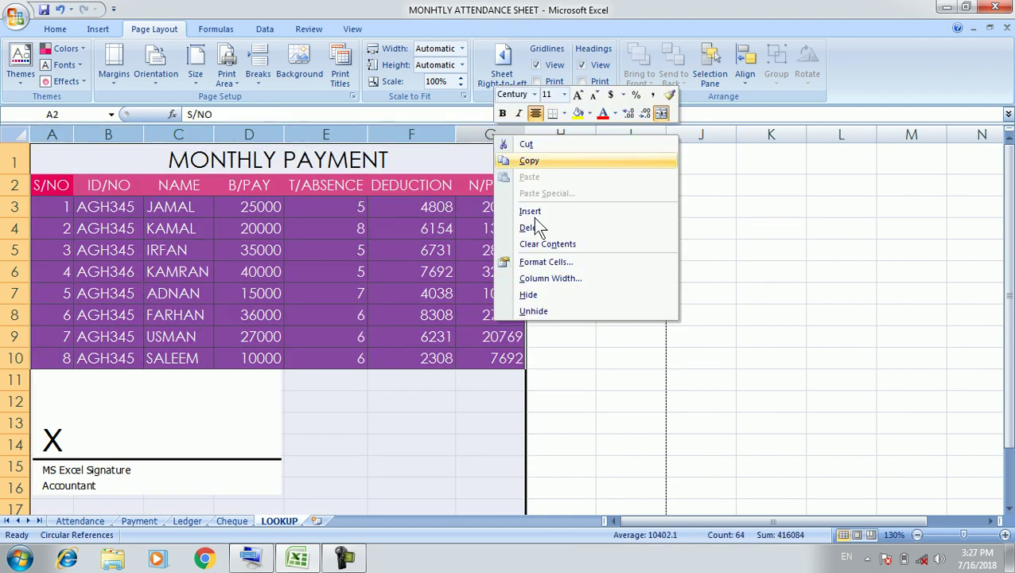
left_click(547, 279)
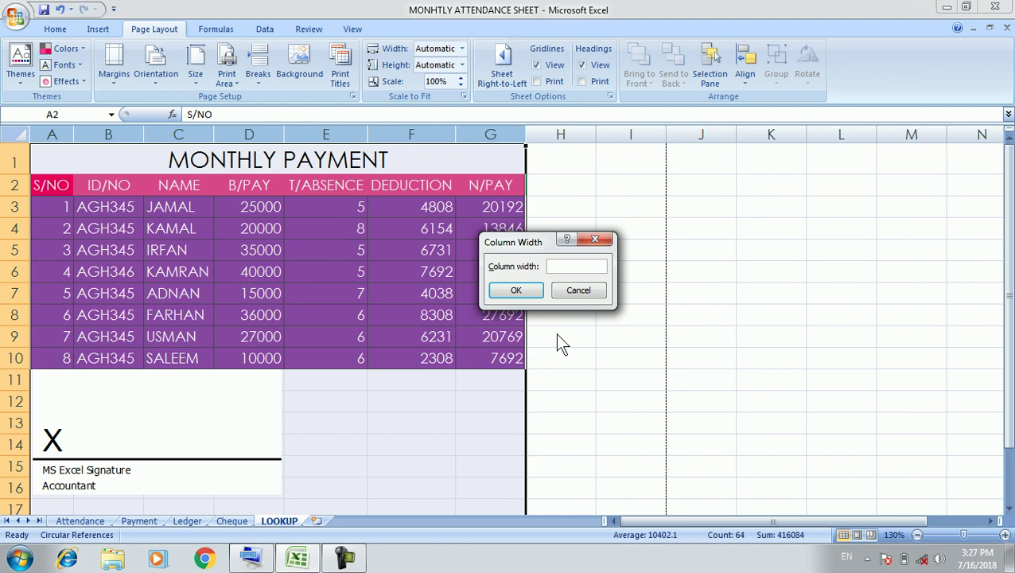
type("15")
key("Return")
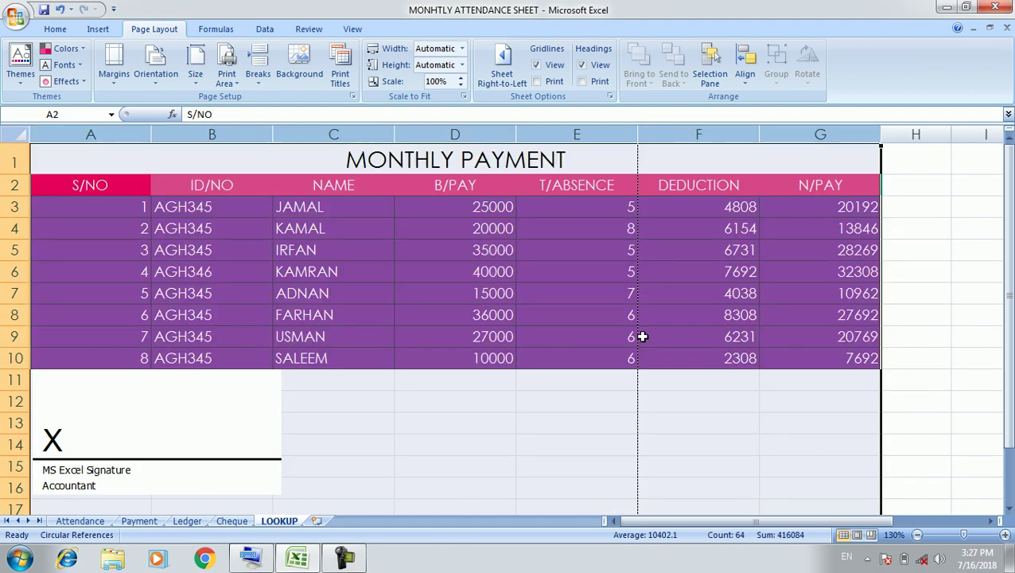
right_click(601, 136)
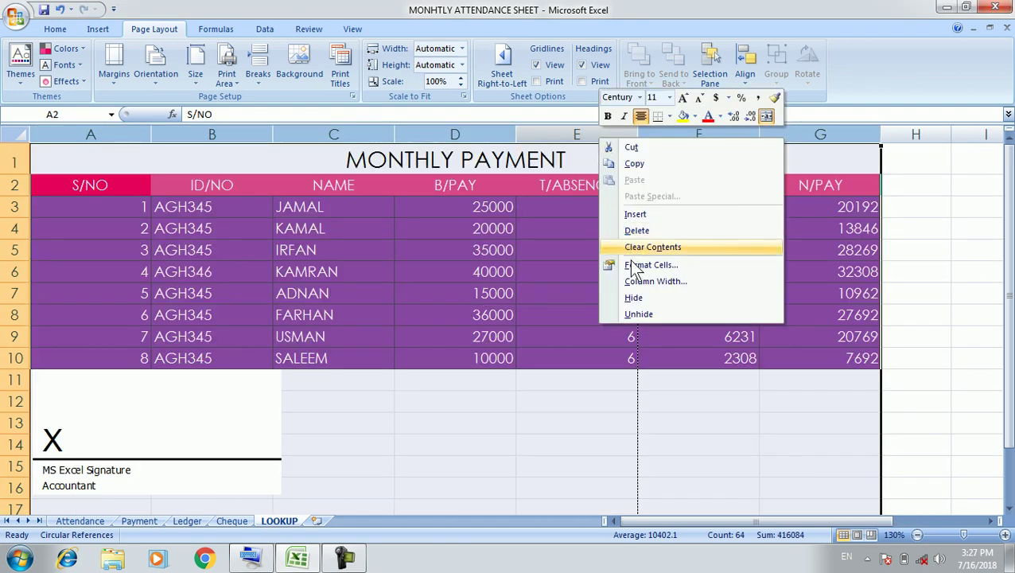
left_click(633, 283)
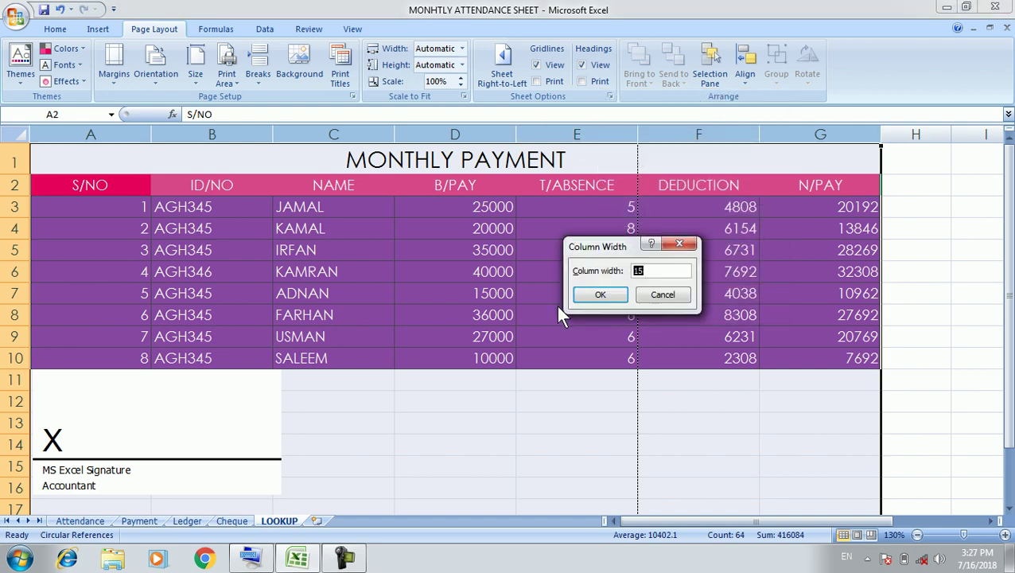
type("1")
key("Return")
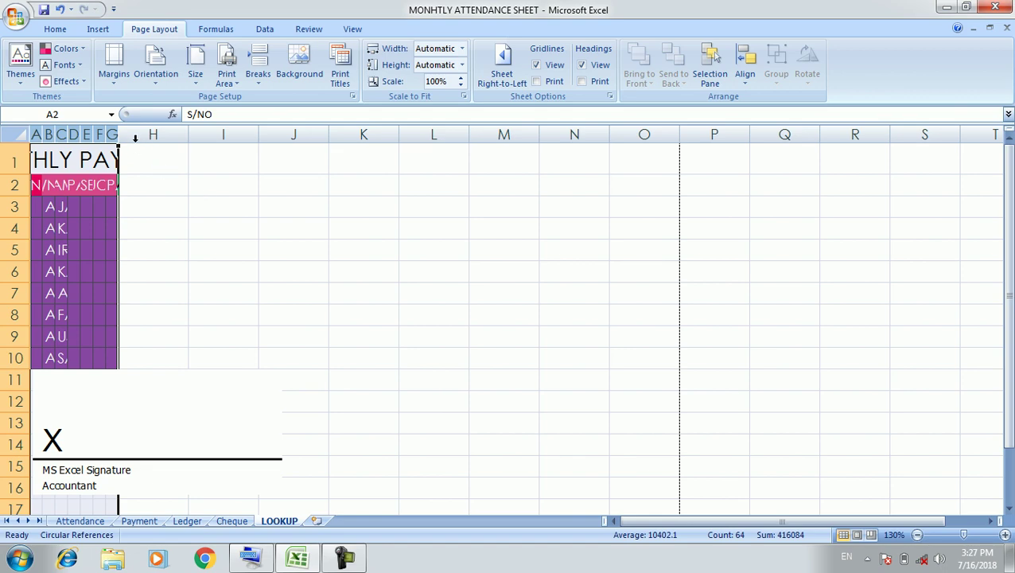
key("ctrl+z")
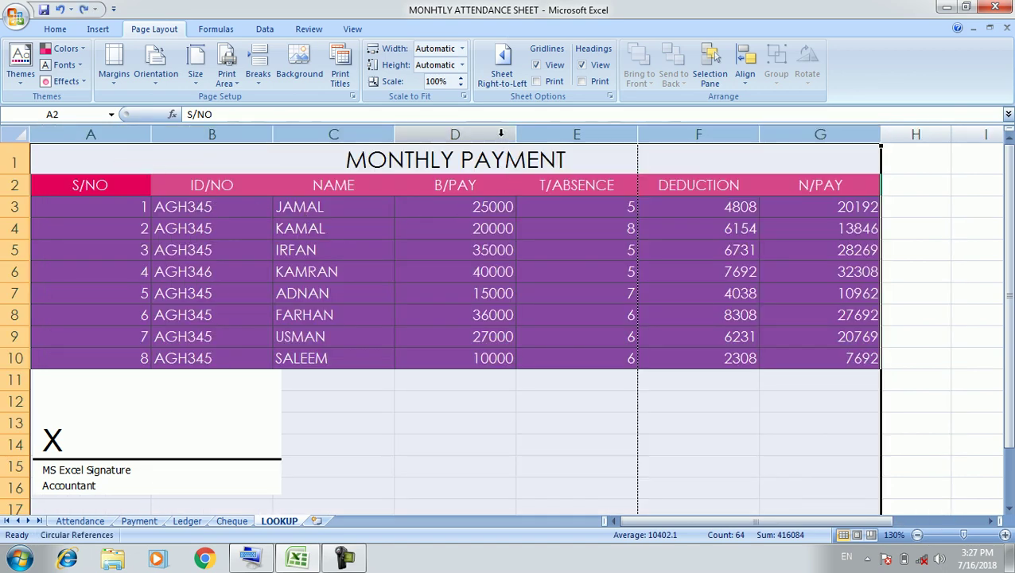
Step: Set columns A:G to width 12 after trying 9, then save and preview the page
right_click(500, 139)
left_click(549, 280)
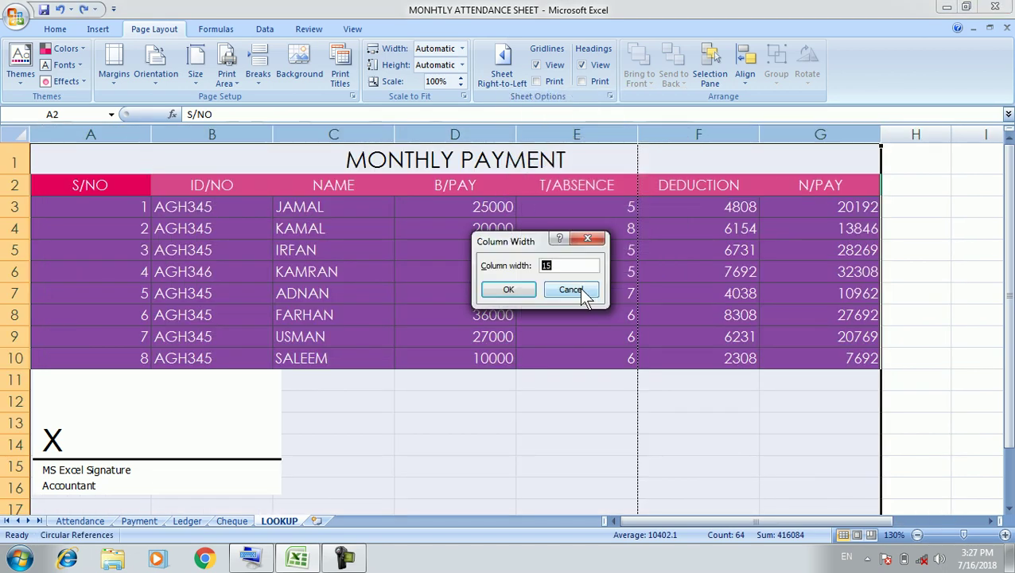
type("9")
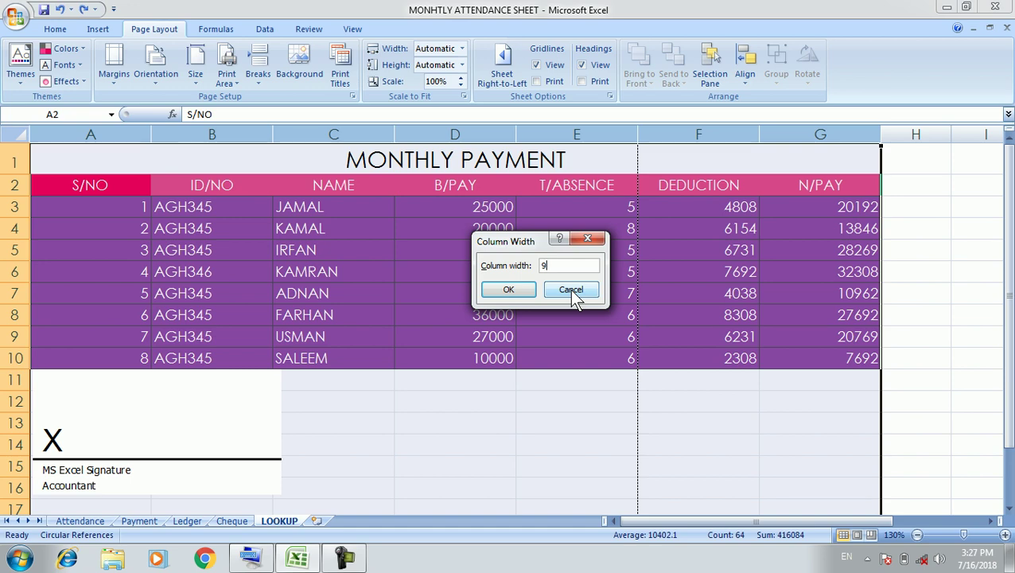
key("Return")
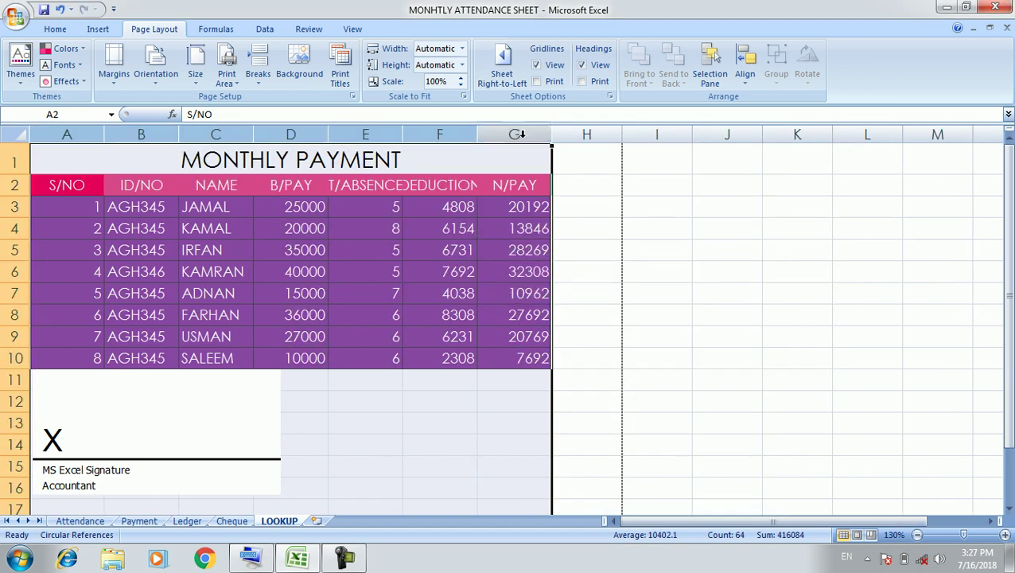
right_click(519, 133)
left_click(566, 284)
type("1")
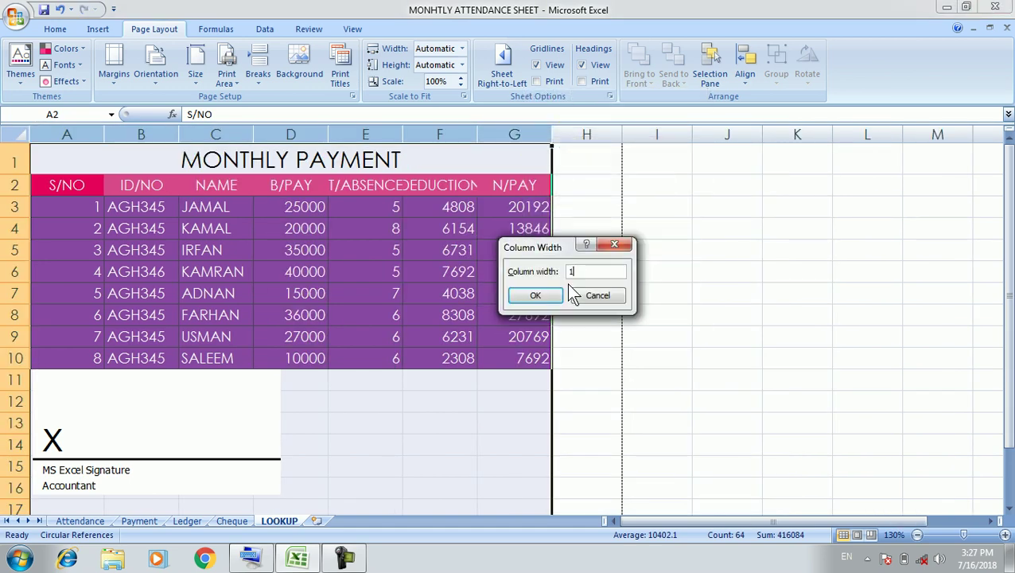
type("2")
left_click(536, 295)
left_click(712, 224)
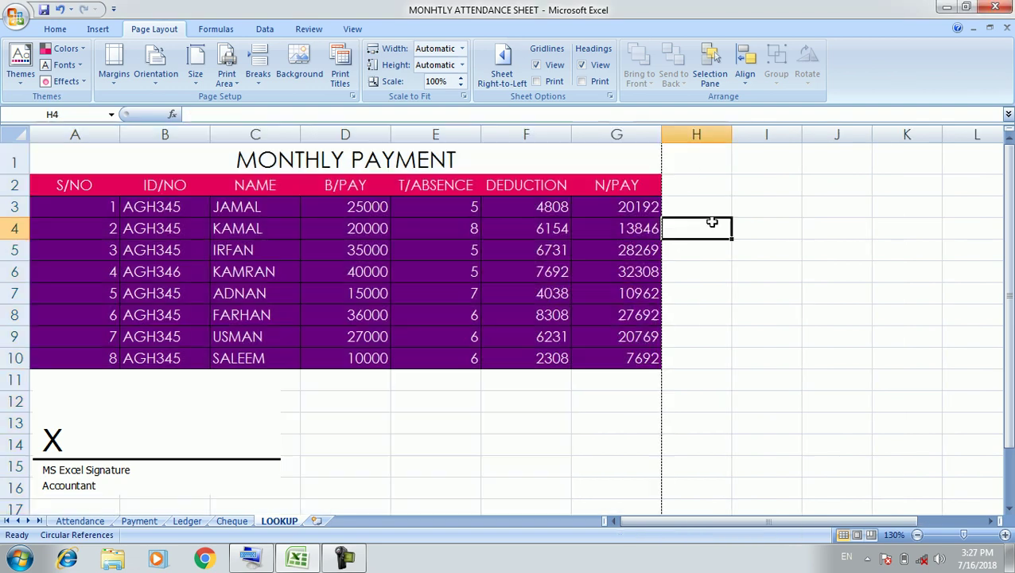
key("ctrl+s")
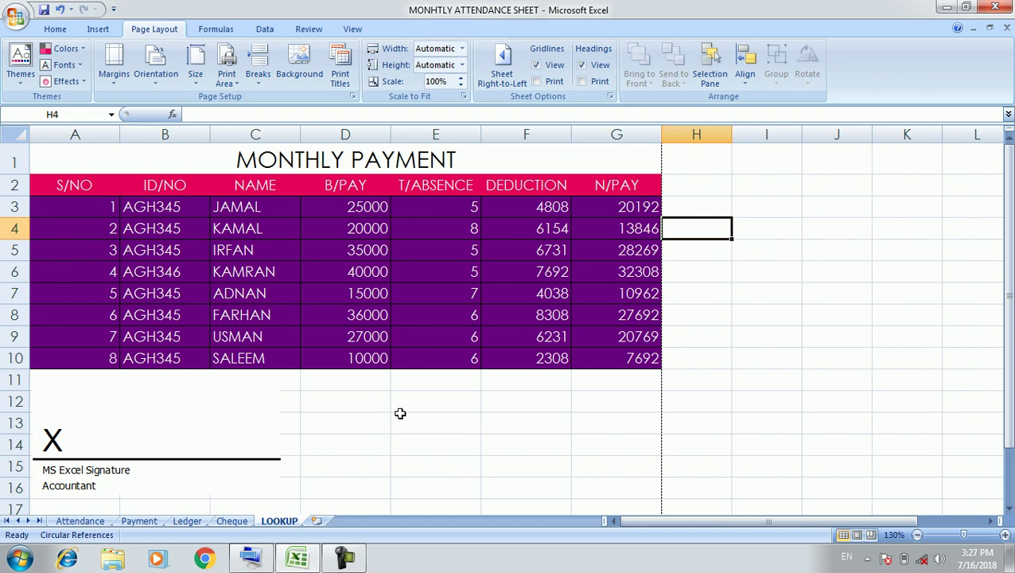
key("ctrl+F2")
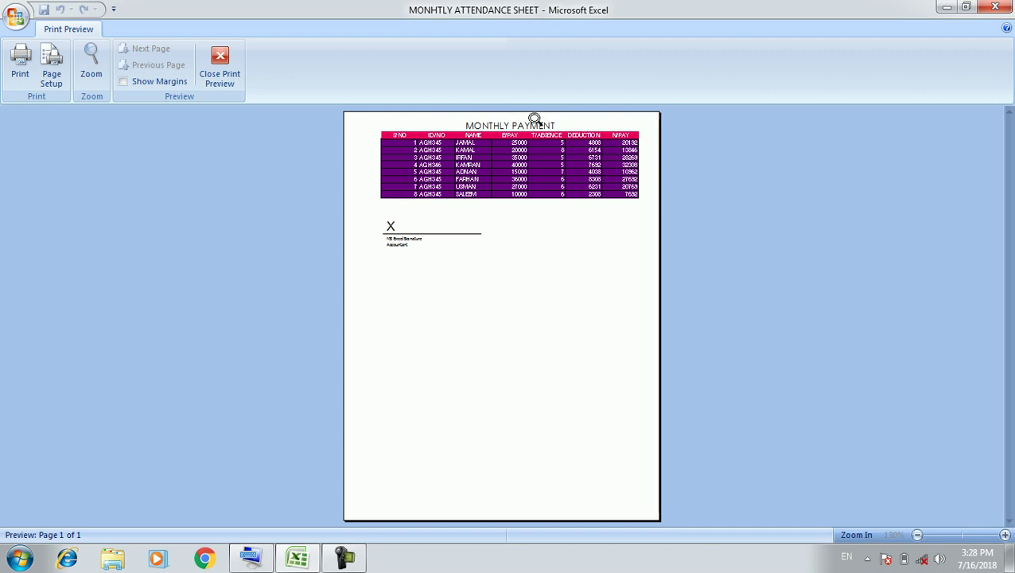
Step: Zoom into the preview page, then bring up the preset Margins list
left_click(487, 421)
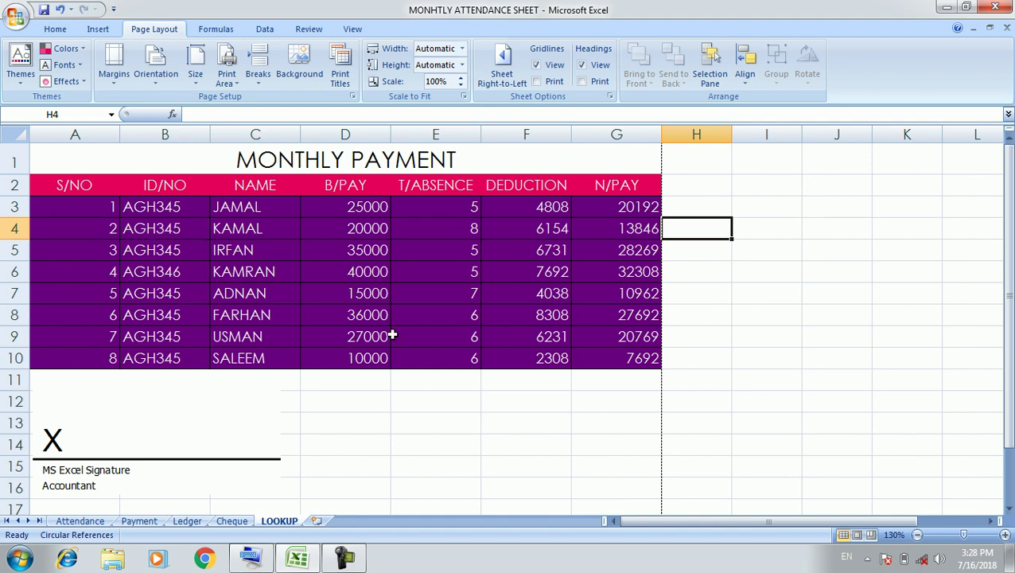
left_click(114, 80)
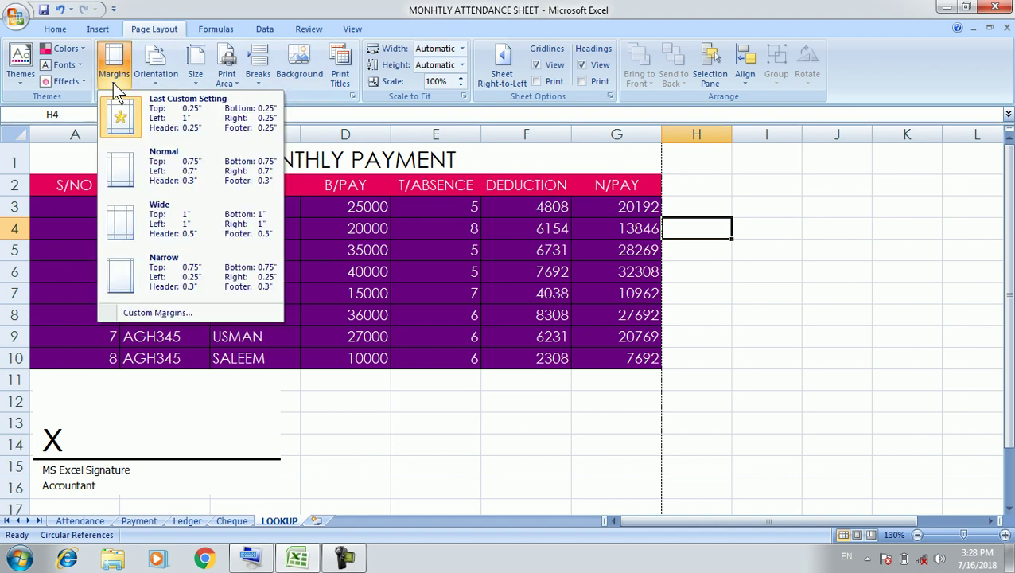
Step: In Custom Margins, try horizontal centring and then switch it back off
left_click(160, 311)
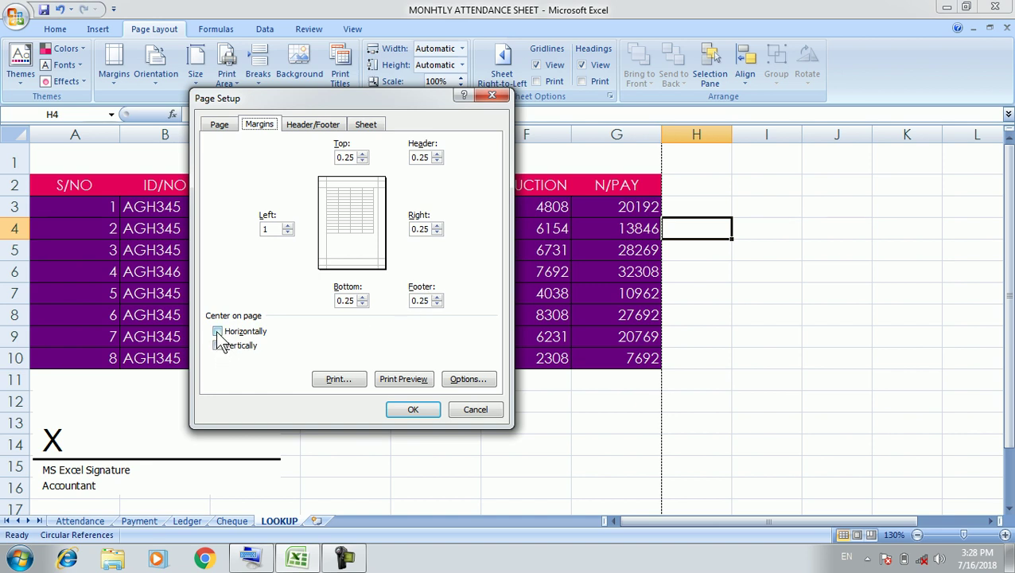
left_click(217, 332)
left_click(217, 334)
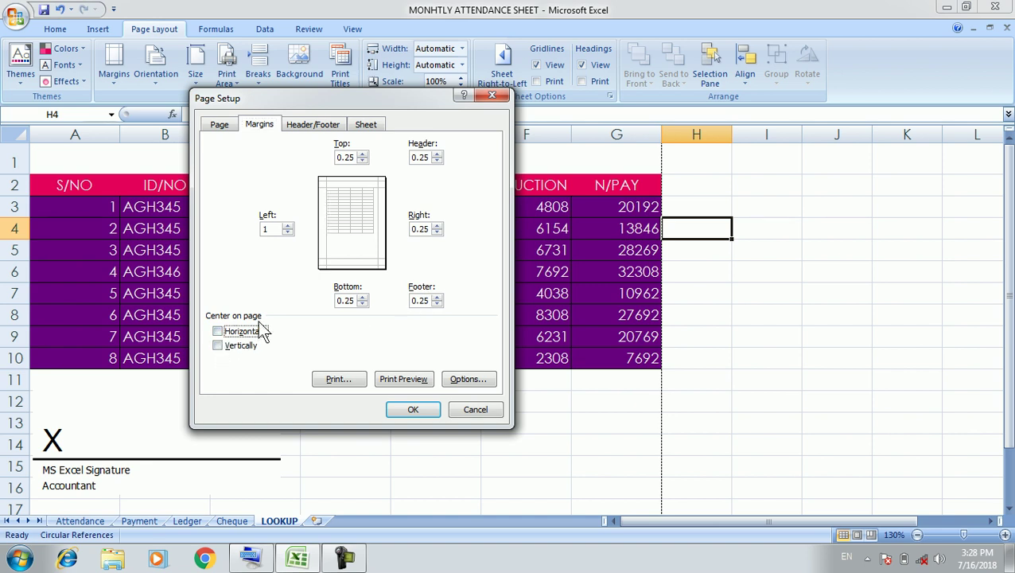
Step: Change the paper size from Letter to A4 on the Page tab
left_click(217, 126)
left_click(326, 269)
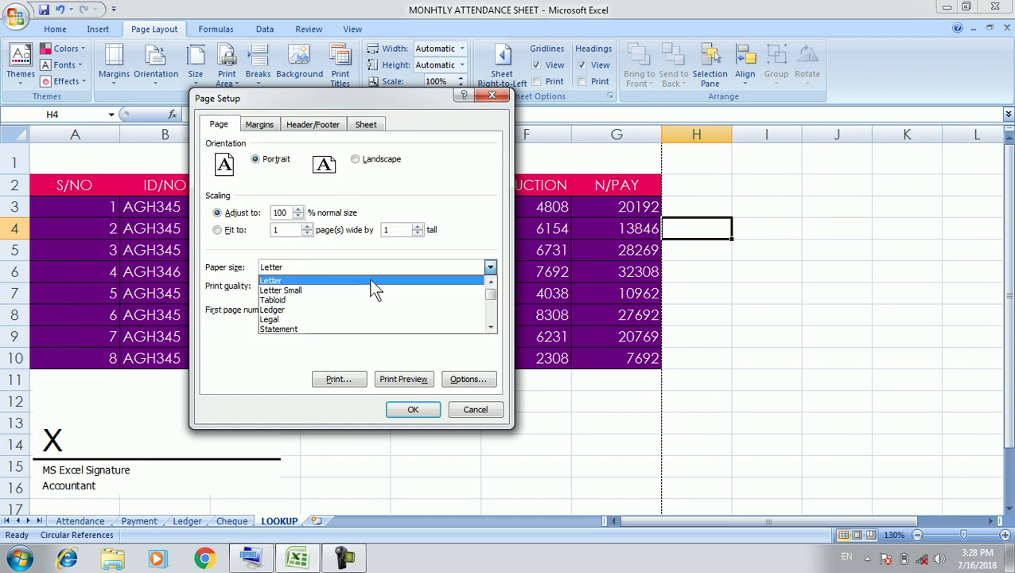
scroll(409, 310, "down", 1)
scroll(408, 311, "down", 1)
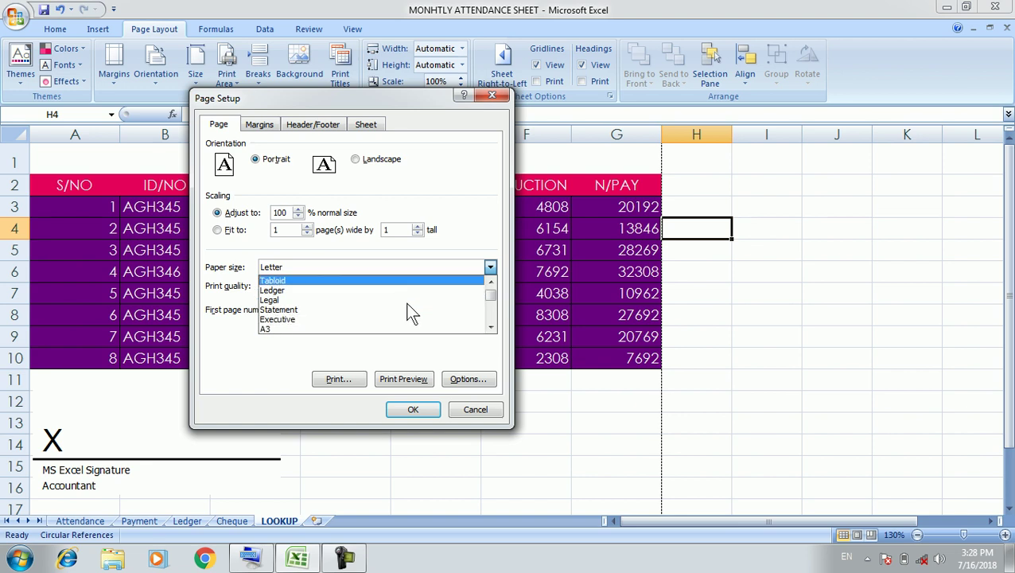
scroll(408, 311, "down", 2)
left_click(288, 319)
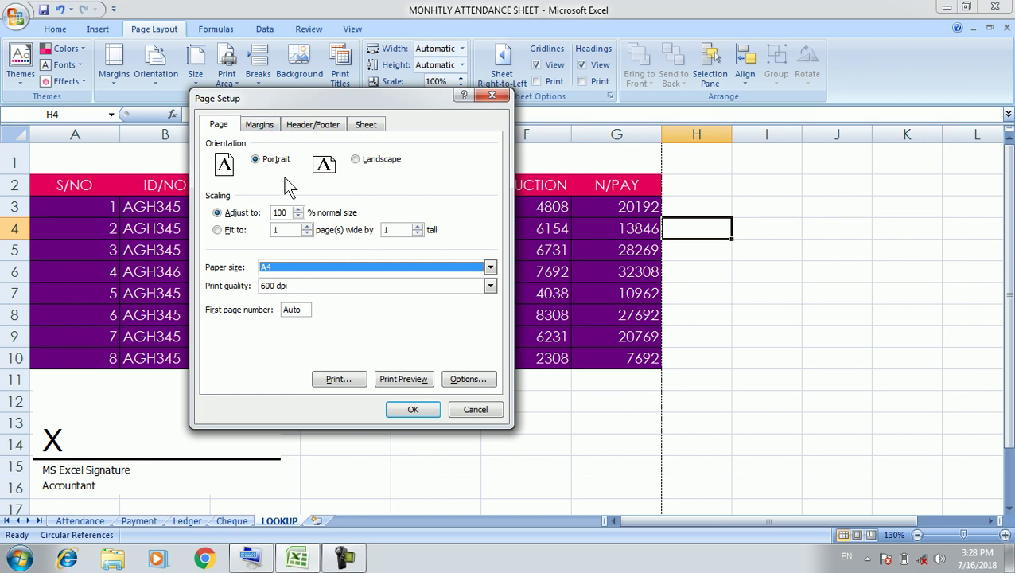
Step: Review the Margins, Header/Footer and Sheet tabs of Page Setup
left_click(260, 127)
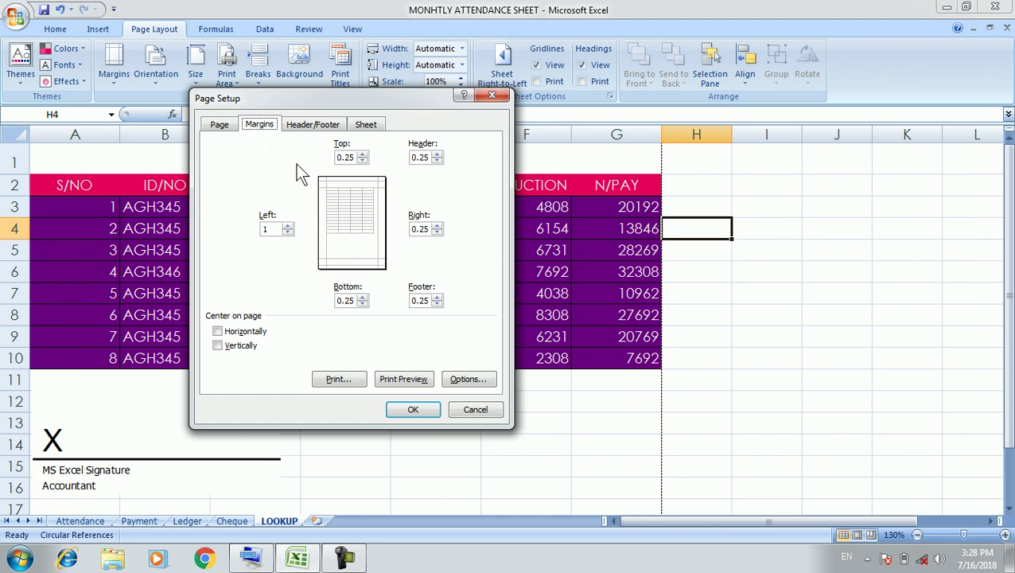
left_click(306, 128)
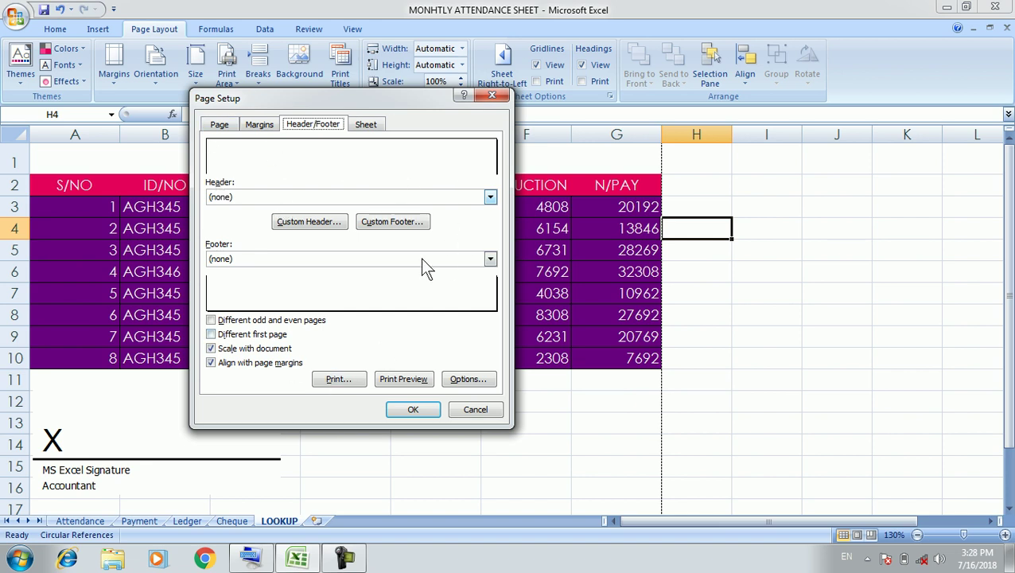
left_click(367, 125)
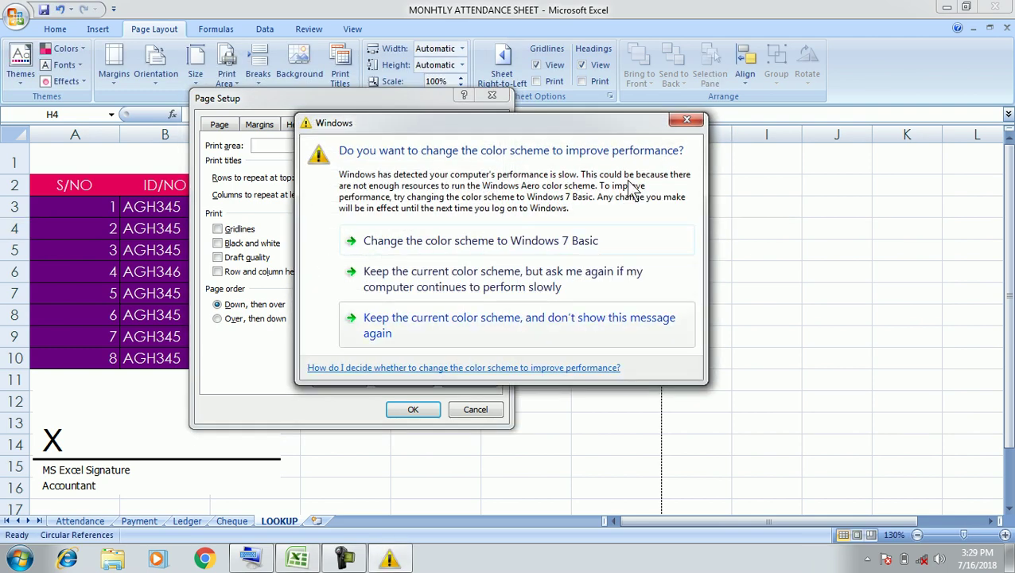
left_click(686, 120)
left_click(487, 144)
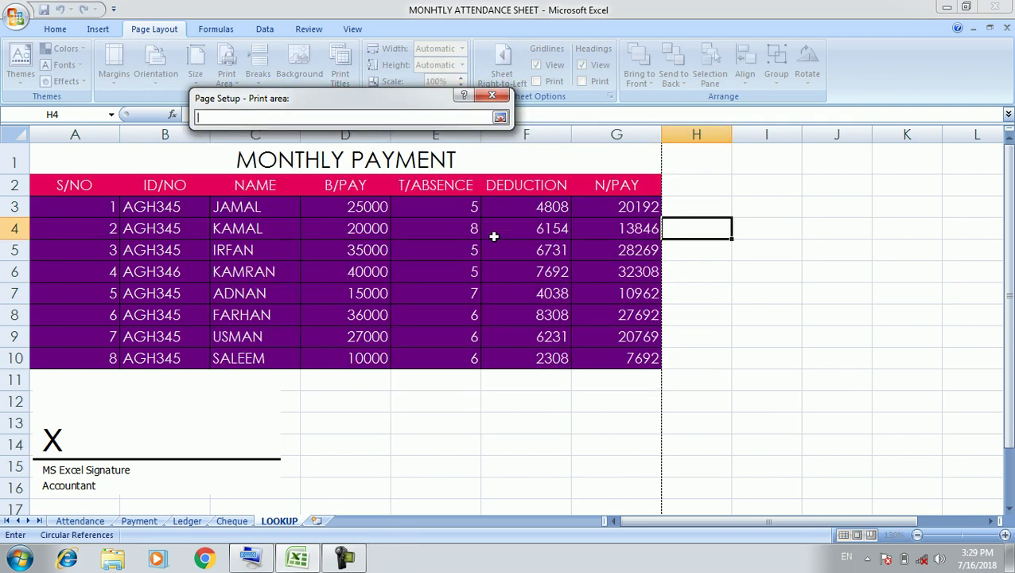
mouse_move(74, 188)
left_mouse_down()
mouse_move(594, 340)
mouse_move(625, 367)
left_mouse_up()
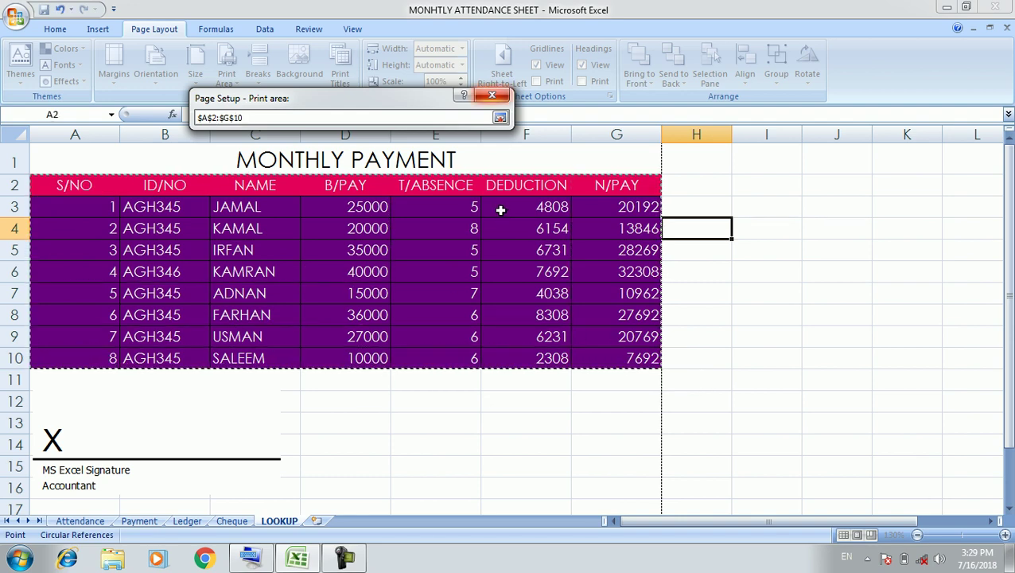
left_click(500, 117)
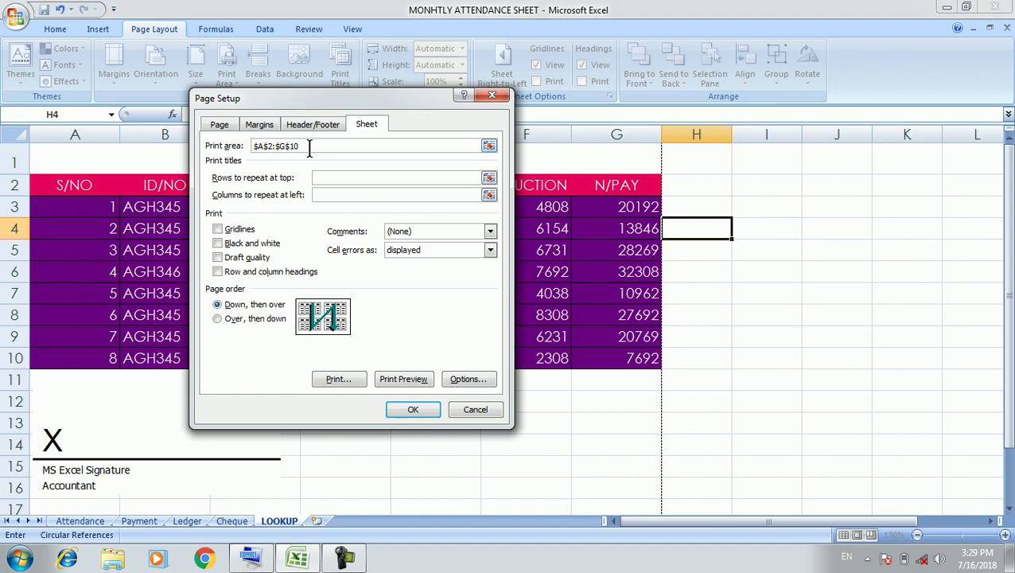
key("BackSpace")
key("BackSpace")
key("BackSpace")
Step: Try 'Over, then down' page order, revert to 'Down, then over', and apply Page Setup
left_click(217, 319)
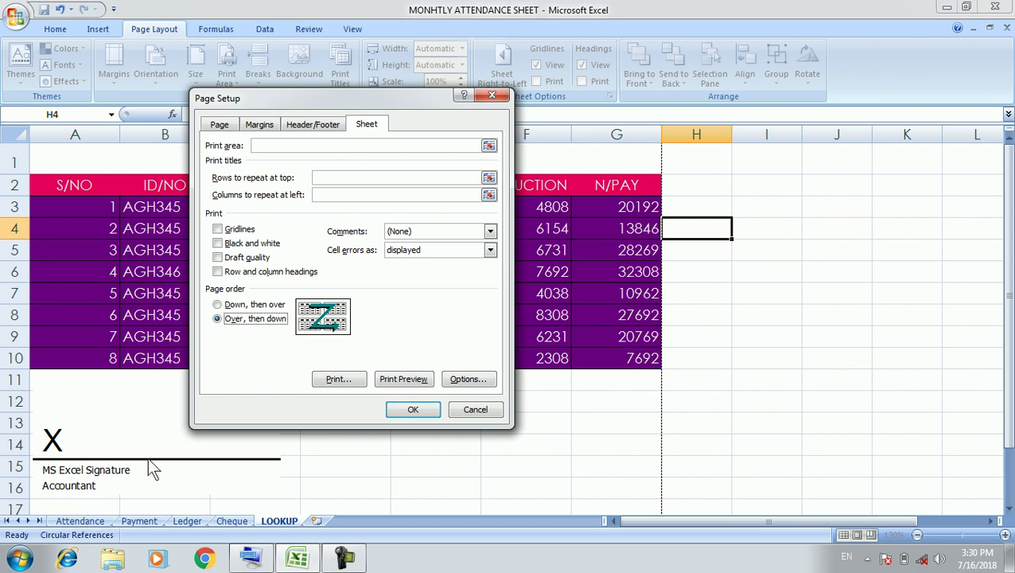
left_click(248, 305)
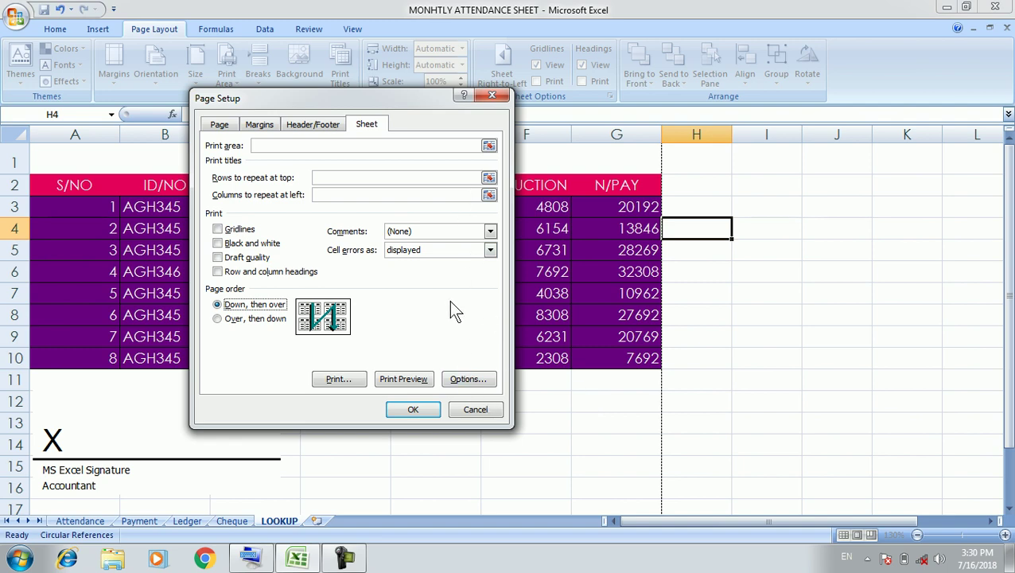
left_click(430, 409)
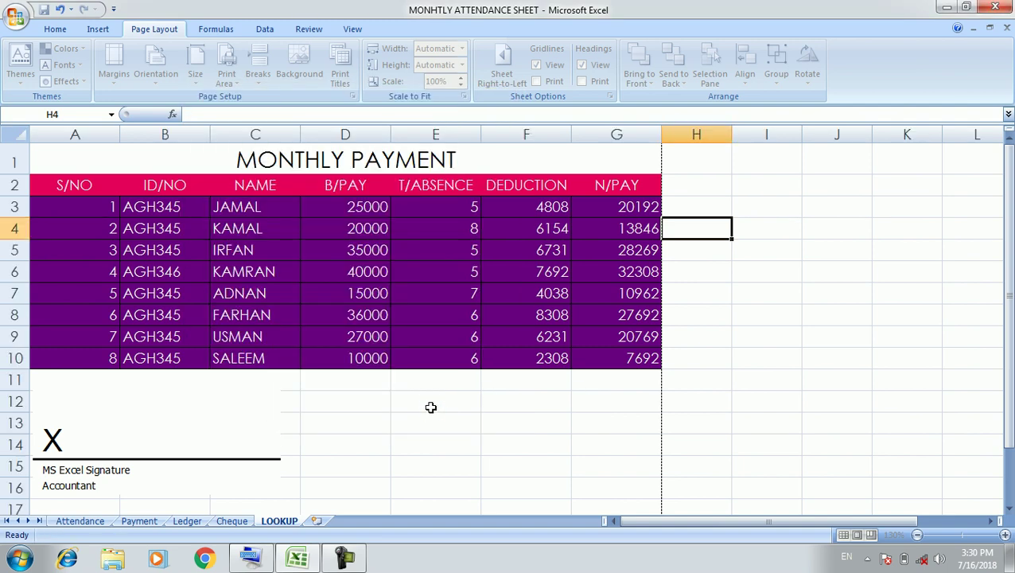
Step: Pick 'MONHTLY ATTENDANCE SHEET' from the Header list in Page Setup and preview the page
key("ctrl+s")
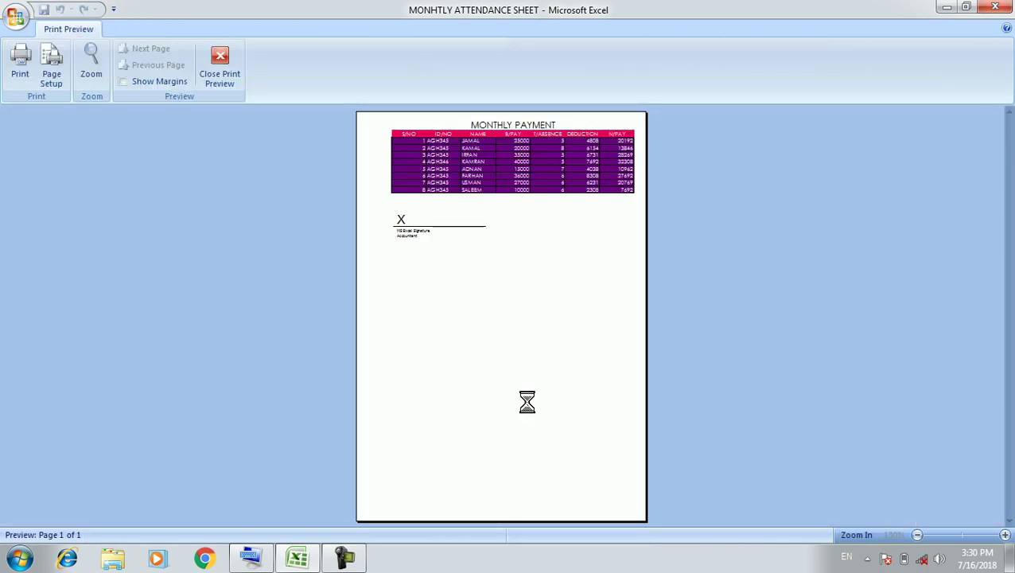
key("Escape")
left_click(114, 63)
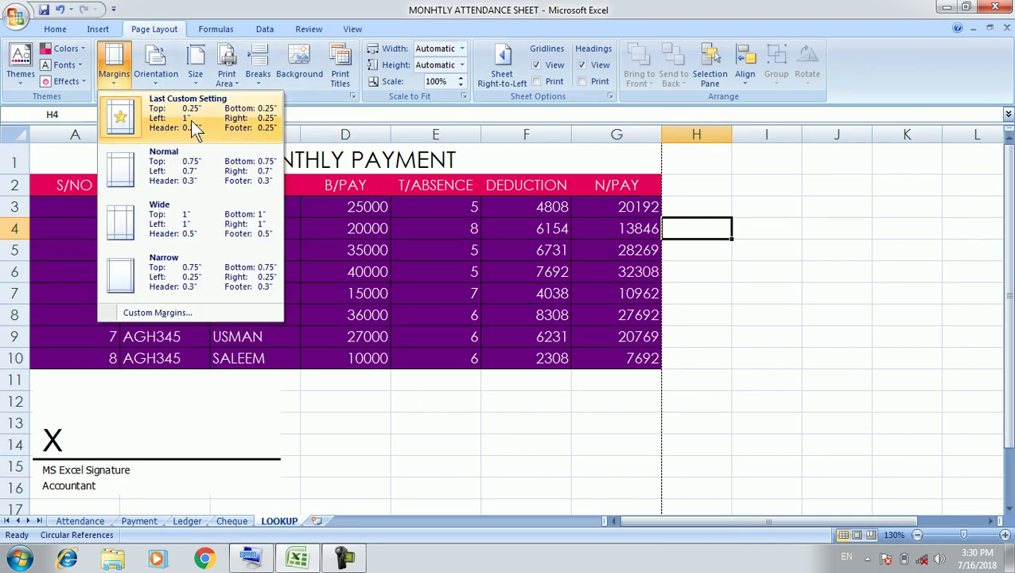
left_click(185, 314)
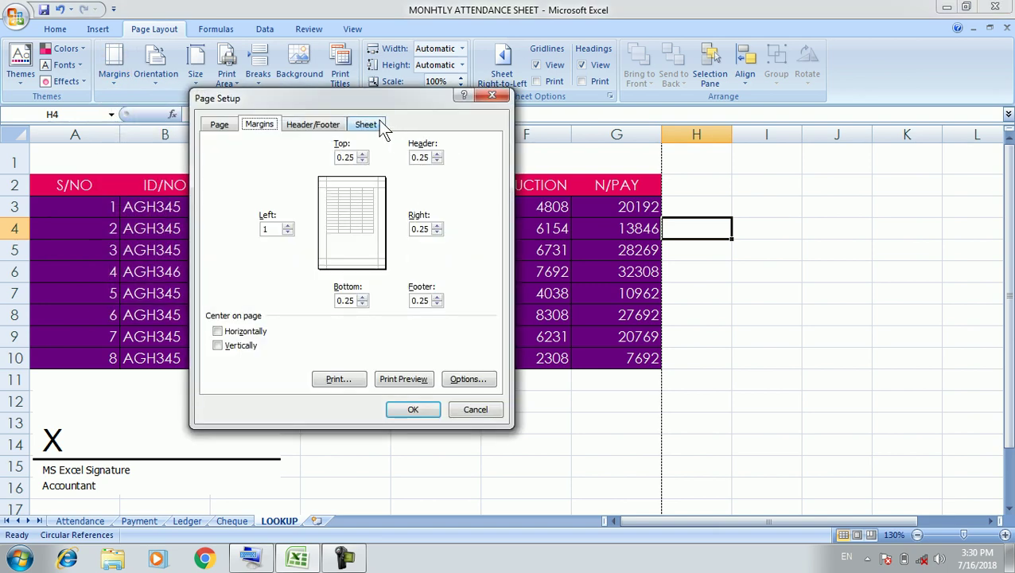
left_click(333, 126)
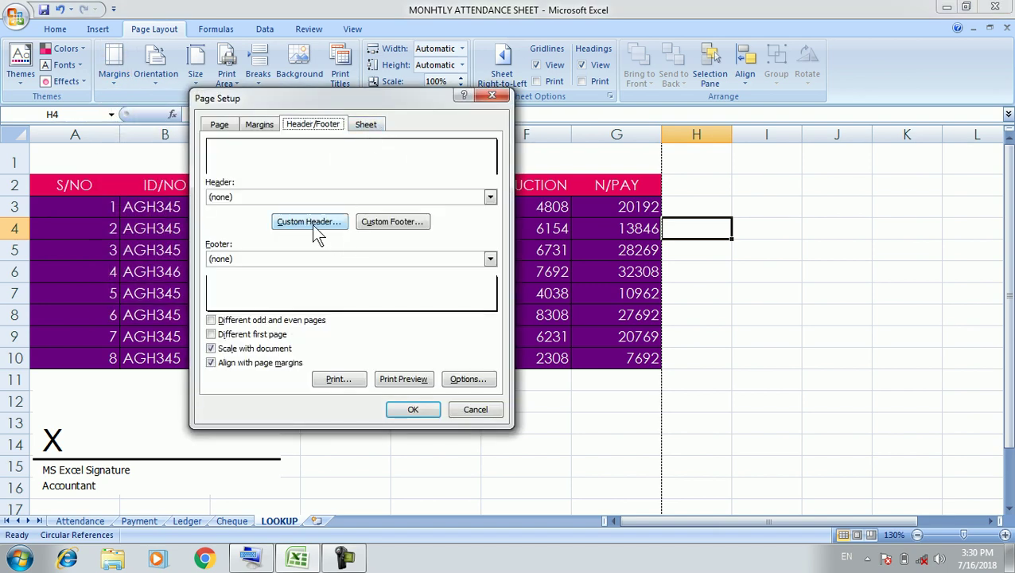
left_click(490, 196)
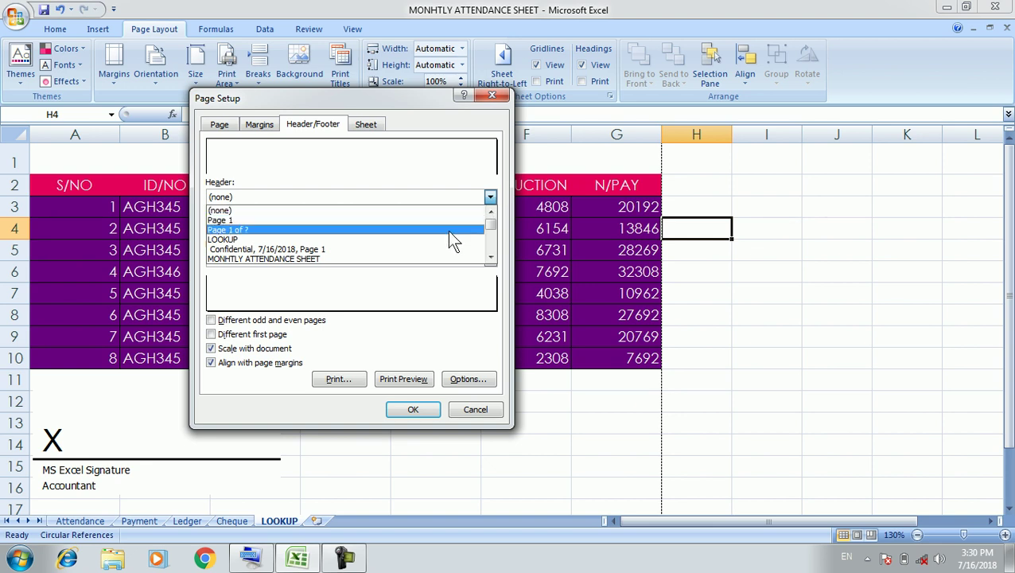
scroll(448, 247, "down", 1)
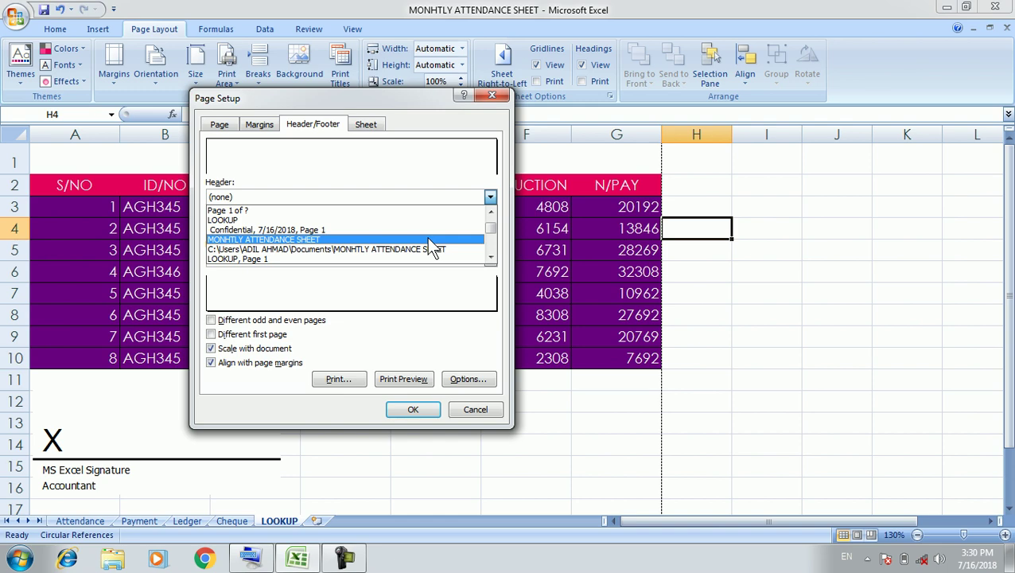
left_click(429, 240)
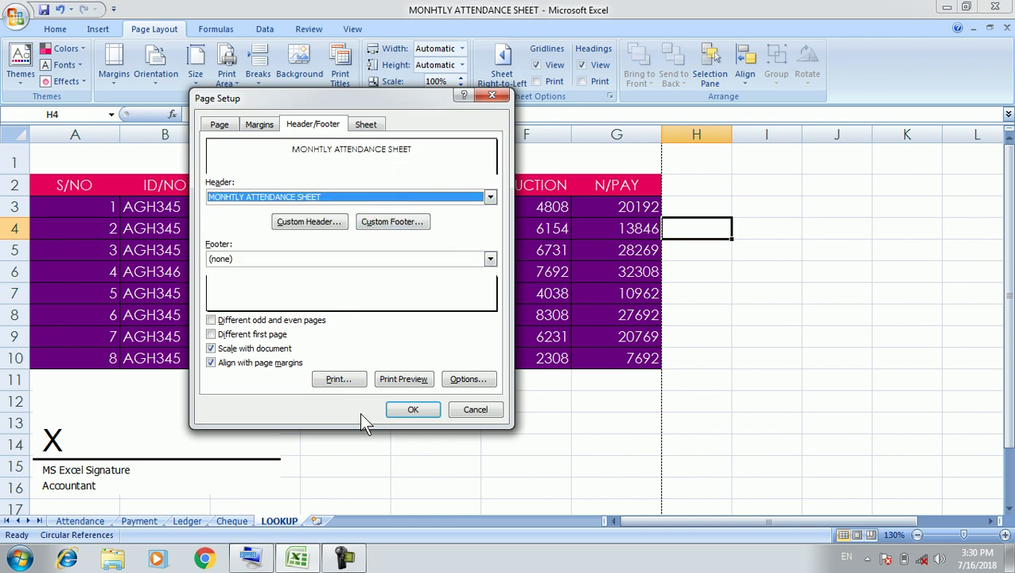
left_click(412, 410)
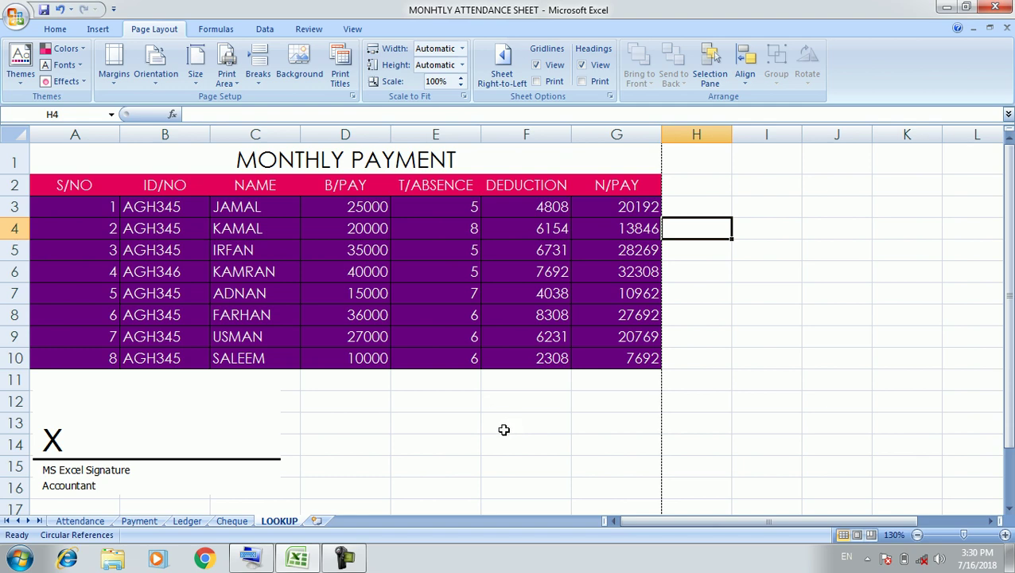
key("ctrl+F2")
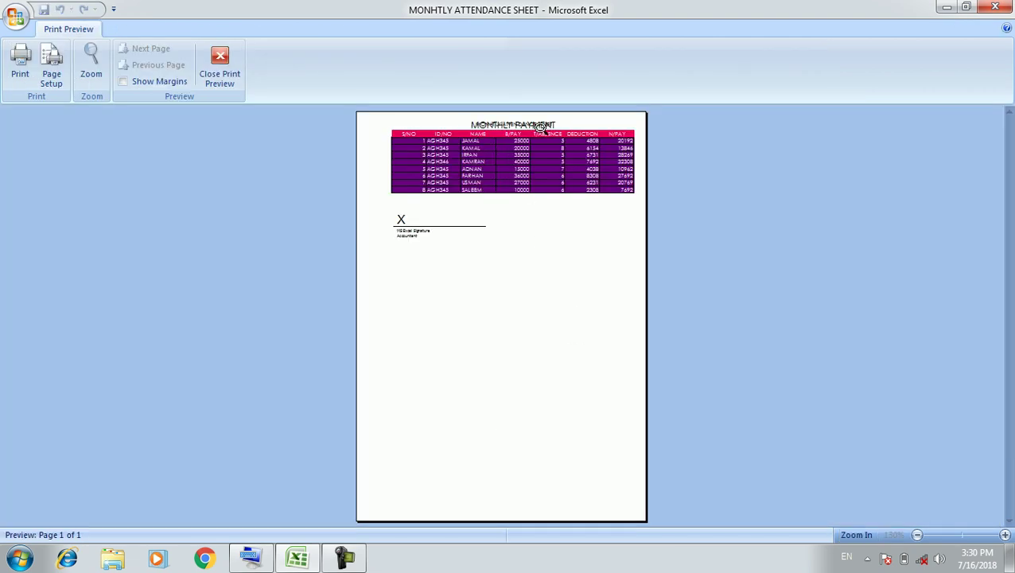
Step: Clear the MONTHLY PAYMENT title cell and check the printout in preview
key("Escape")
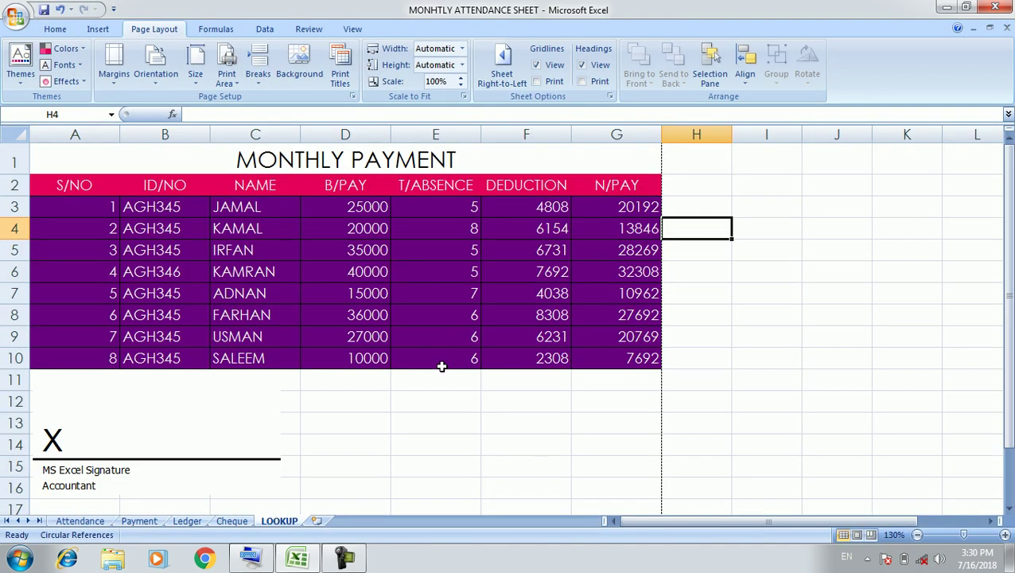
scroll(442, 366, "down", 4)
scroll(442, 366, "up", 4)
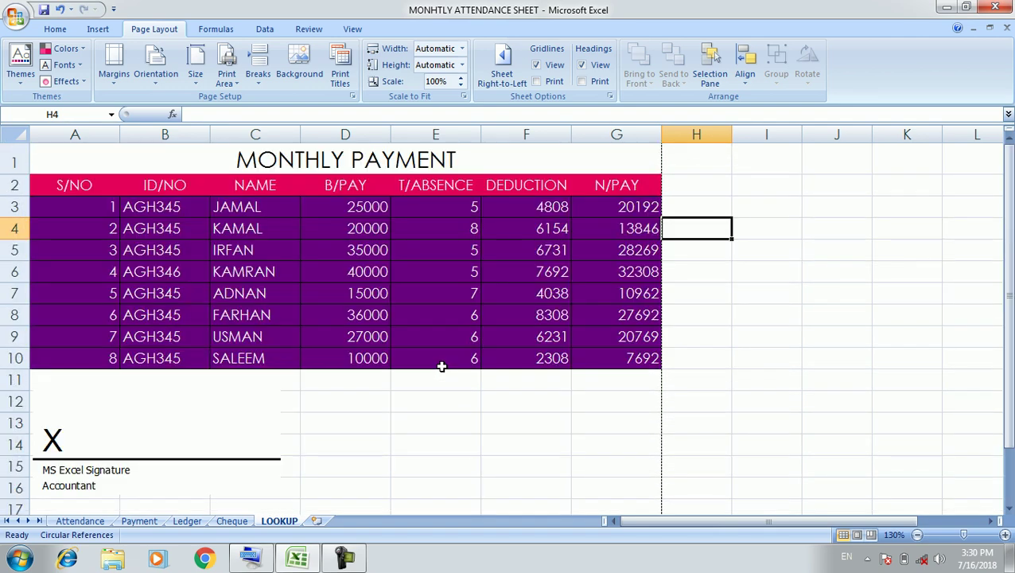
left_click(451, 159)
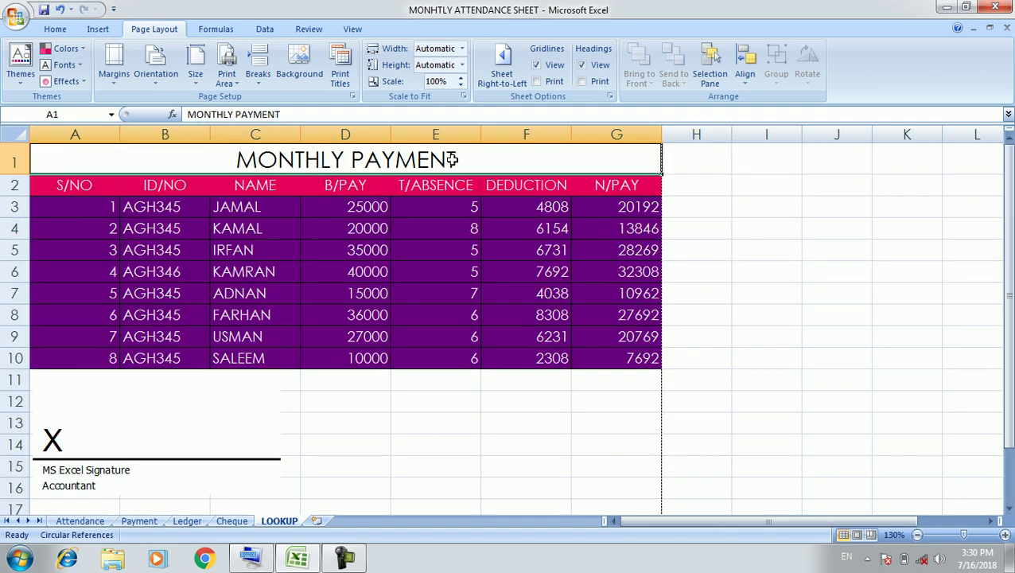
key("Delete")
key("ctrl+F2")
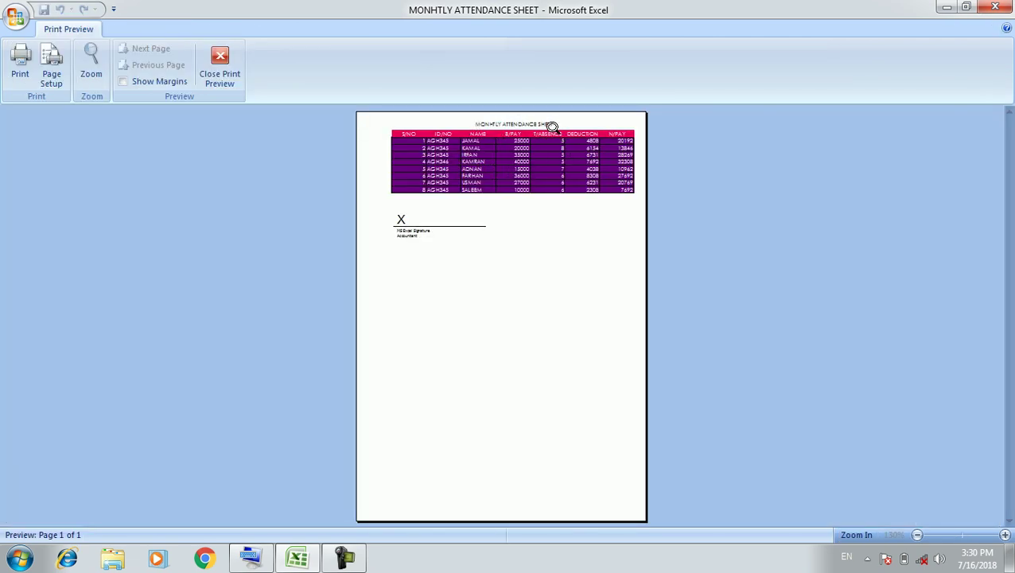
key("Escape")
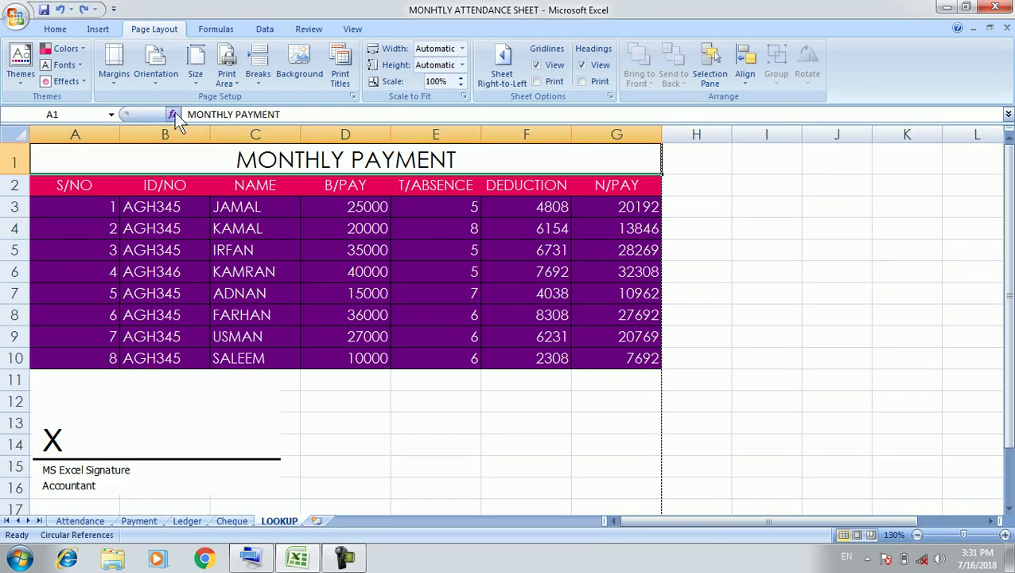
Step: Set the page header to (none) in Page Setup and confirm with OK
left_click(113, 85)
left_click(167, 313)
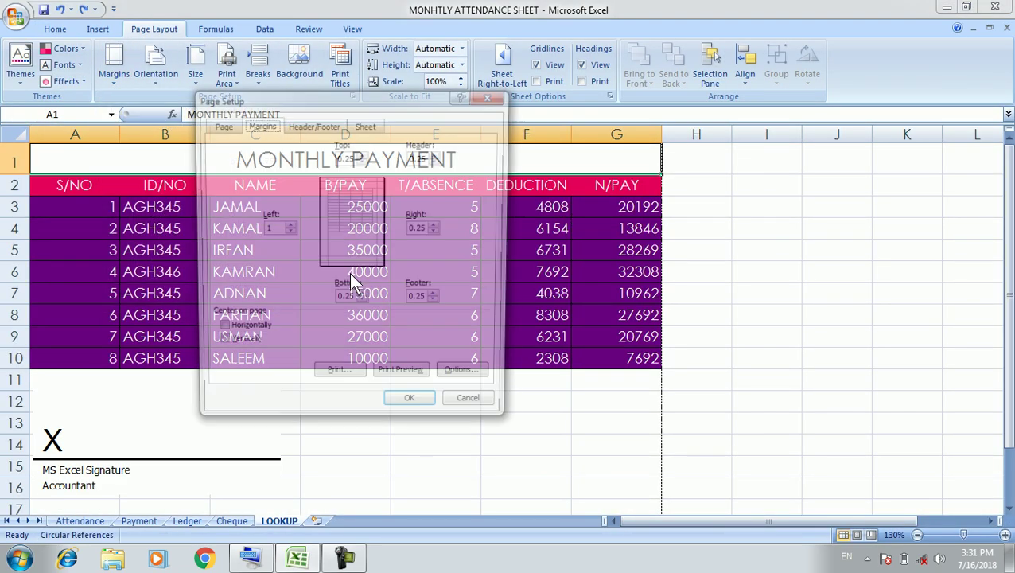
left_click(325, 126)
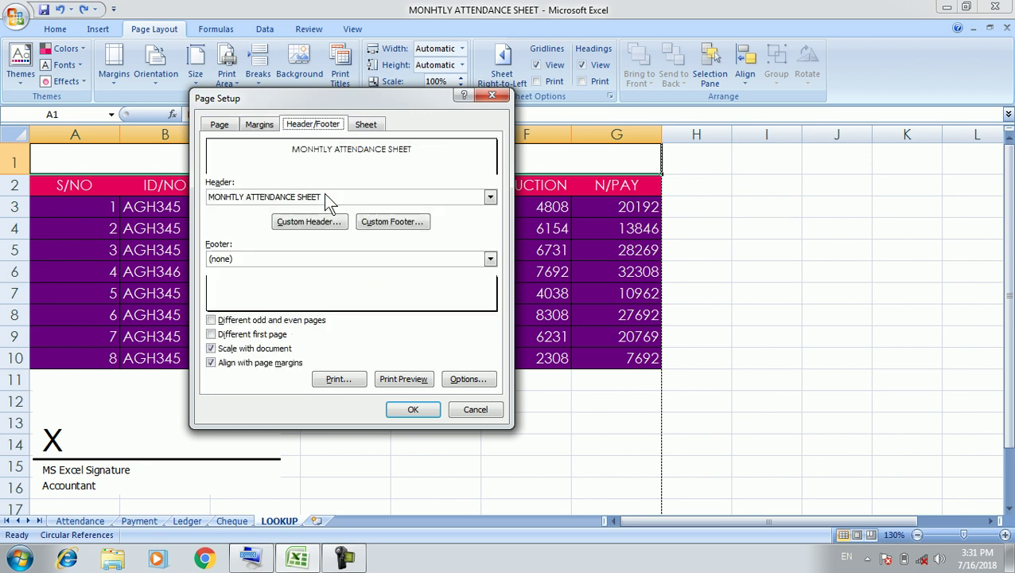
left_click(412, 198)
scroll(362, 216, "up", 2)
scroll(363, 216, "up", 2)
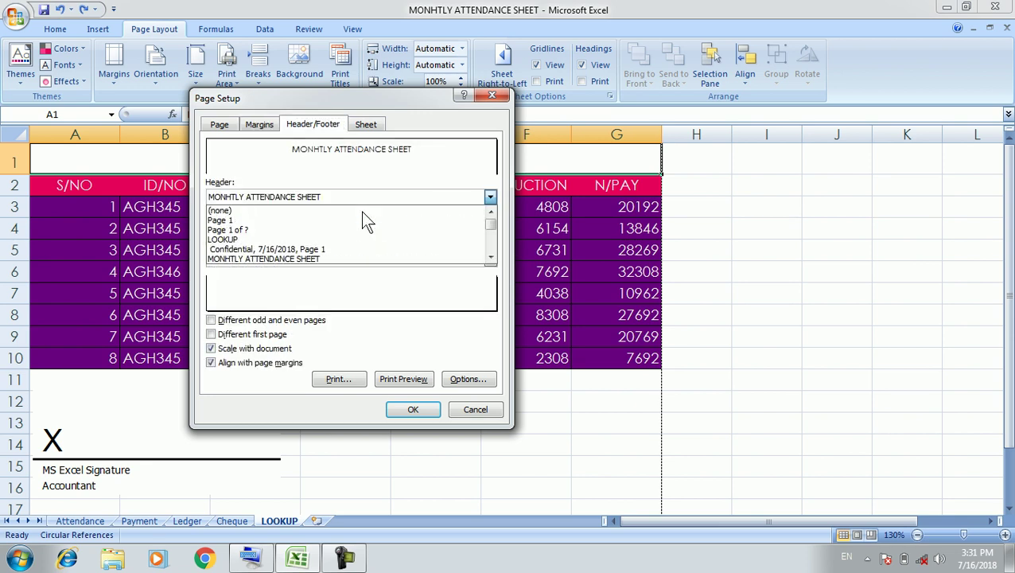
left_click(364, 210)
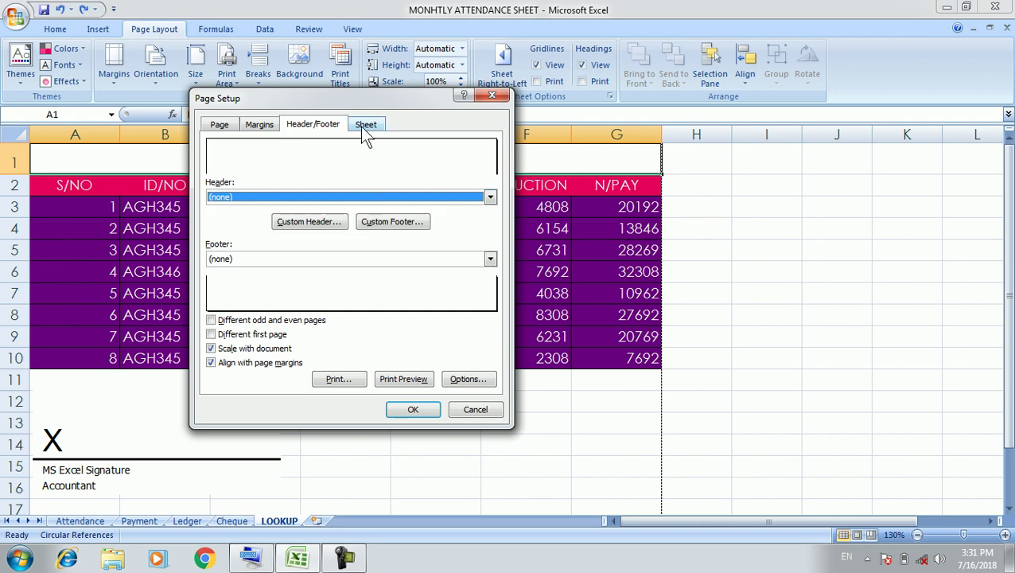
left_click(368, 126)
left_click(414, 411)
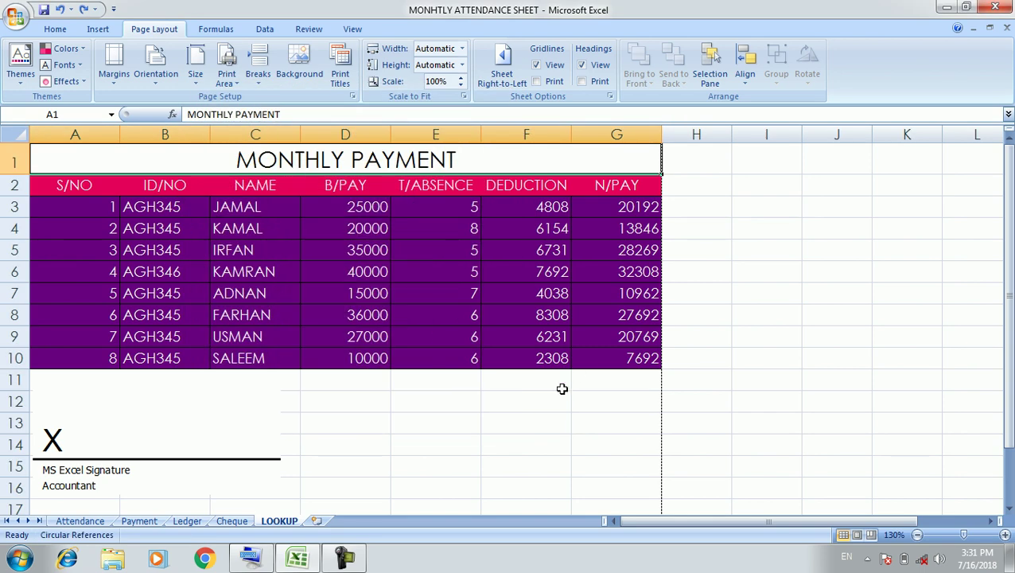
left_click(533, 413)
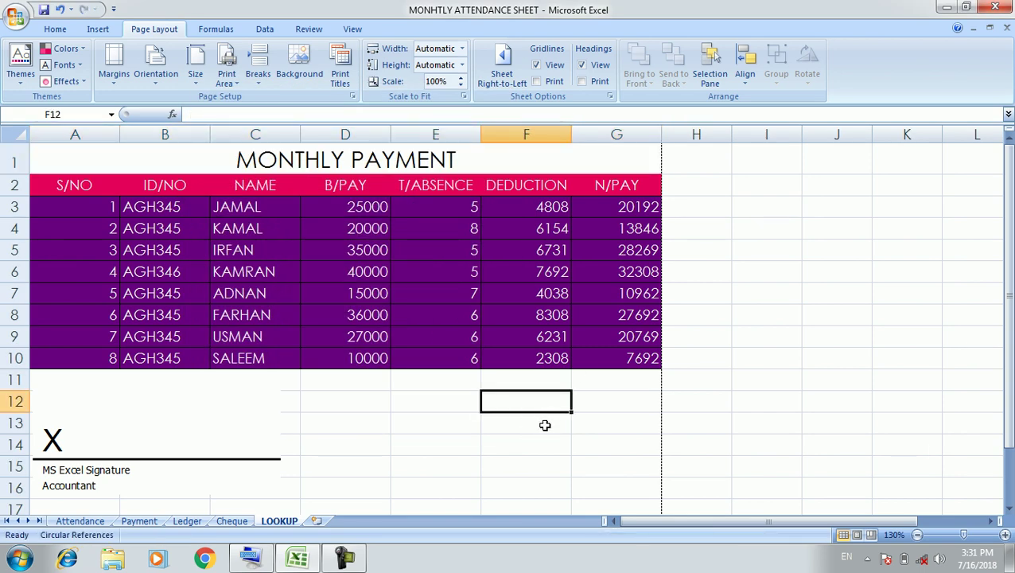
Step: Keep Portrait orientation and preview the headerless MONTHLY PAYMENT page
left_click(151, 81)
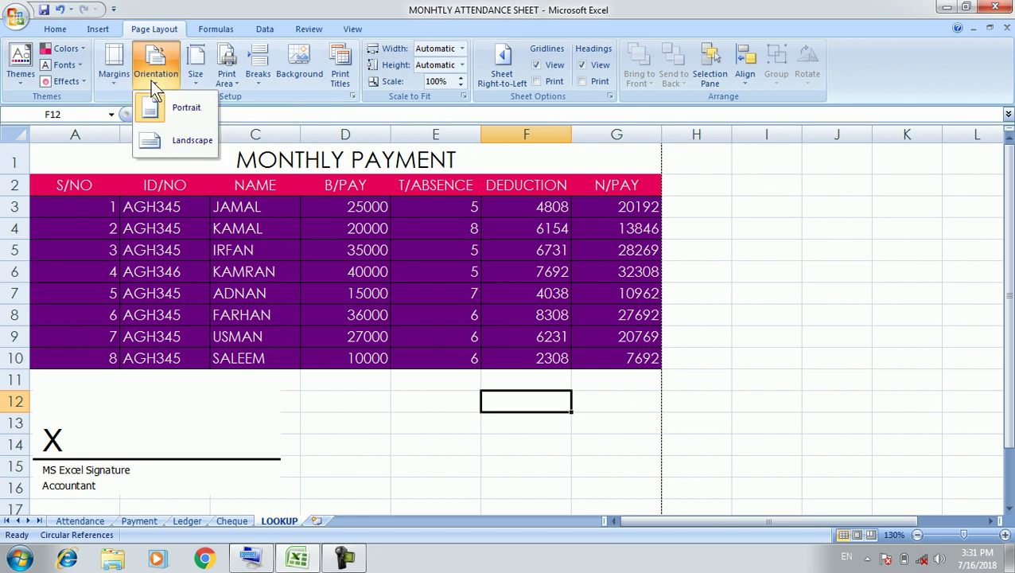
left_click(190, 141)
left_click(394, 422)
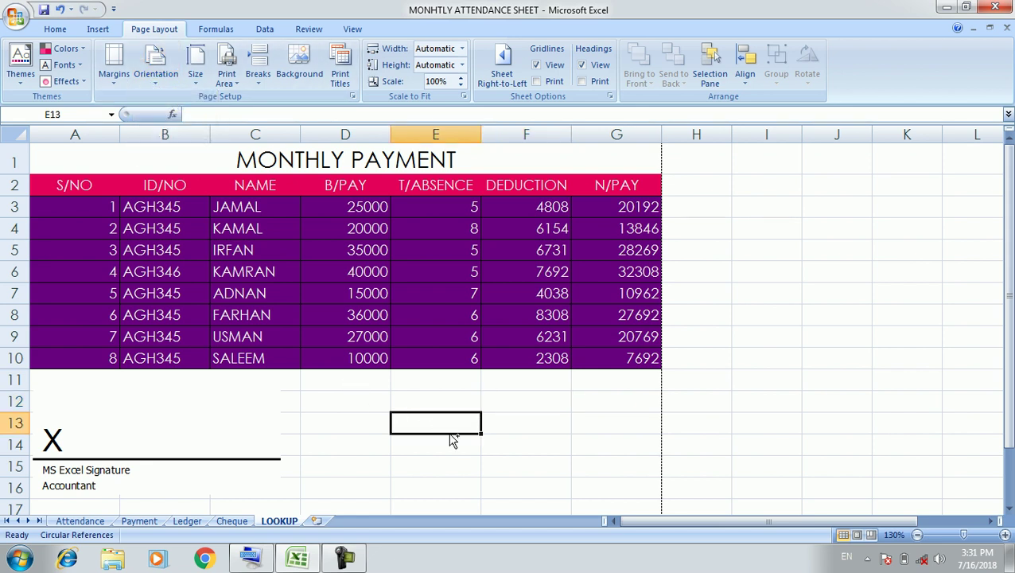
key("ctrl+F2")
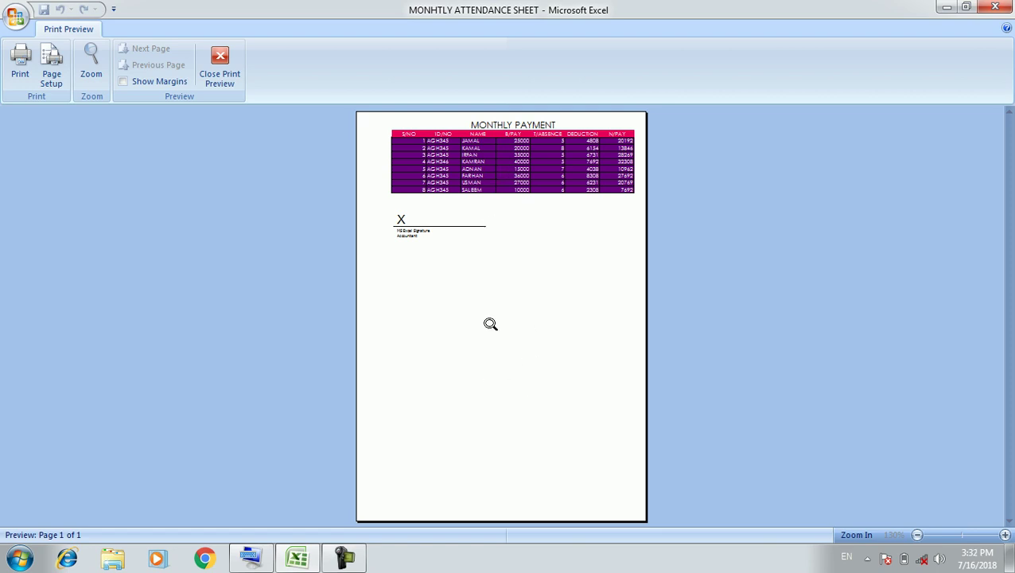
Step: Switch the page to Landscape orientation and save the workbook
key("Escape")
left_click(162, 73)
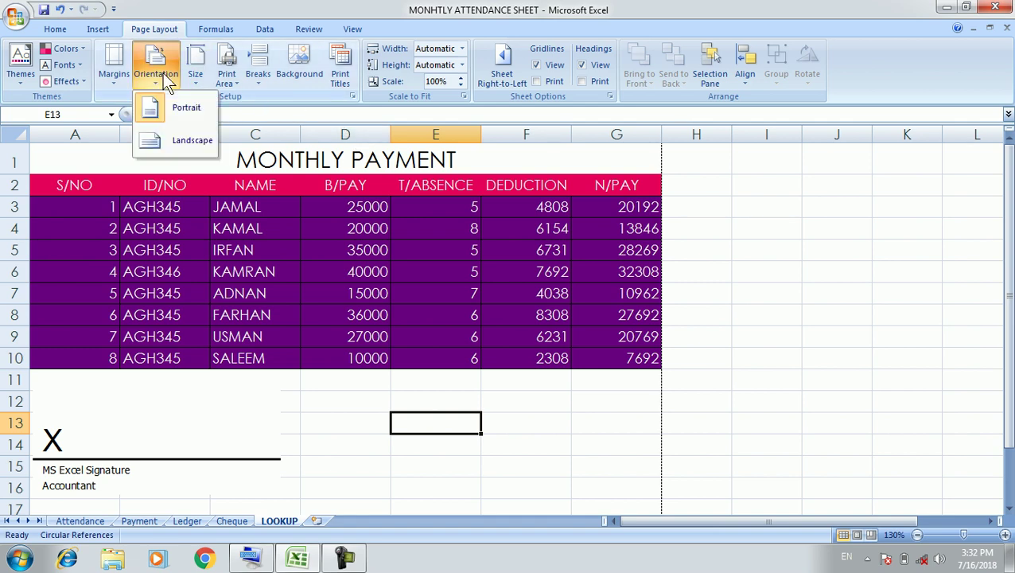
left_click(178, 144)
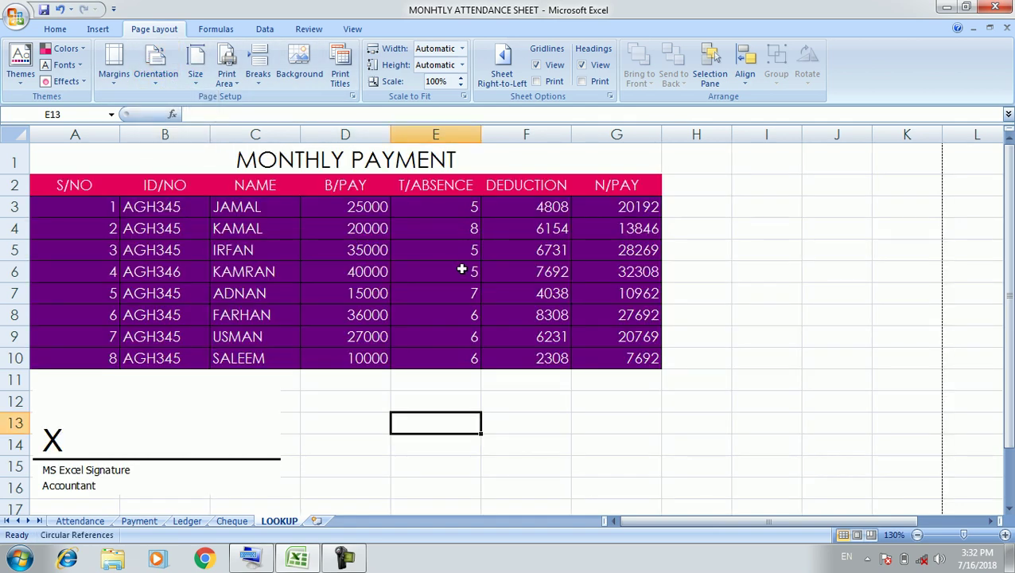
key("ctrl+s")
Step: Preview the landscape page, dismissing the Windows colour scheme notice, then close preview
key("ctrl+F2")
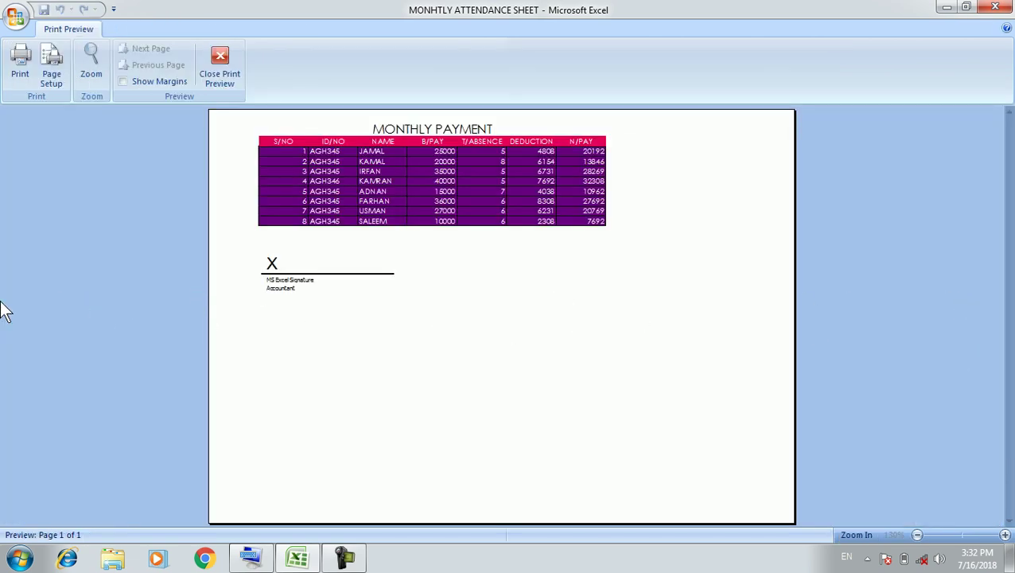
left_click(687, 120)
key("Escape")
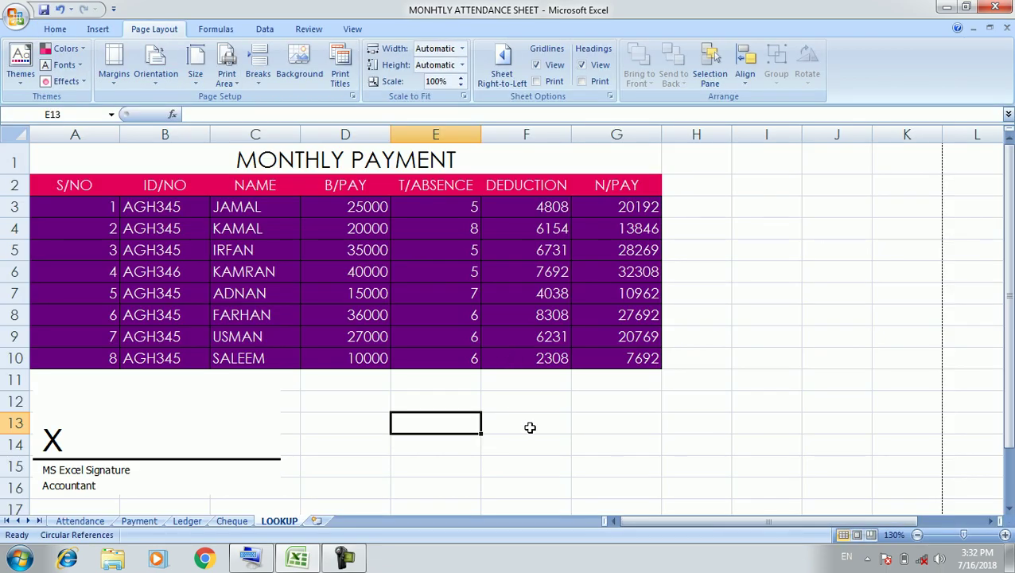
Step: Save the workbook and set the orientation back to Portrait
left_click(530, 426)
key("ctrl+s")
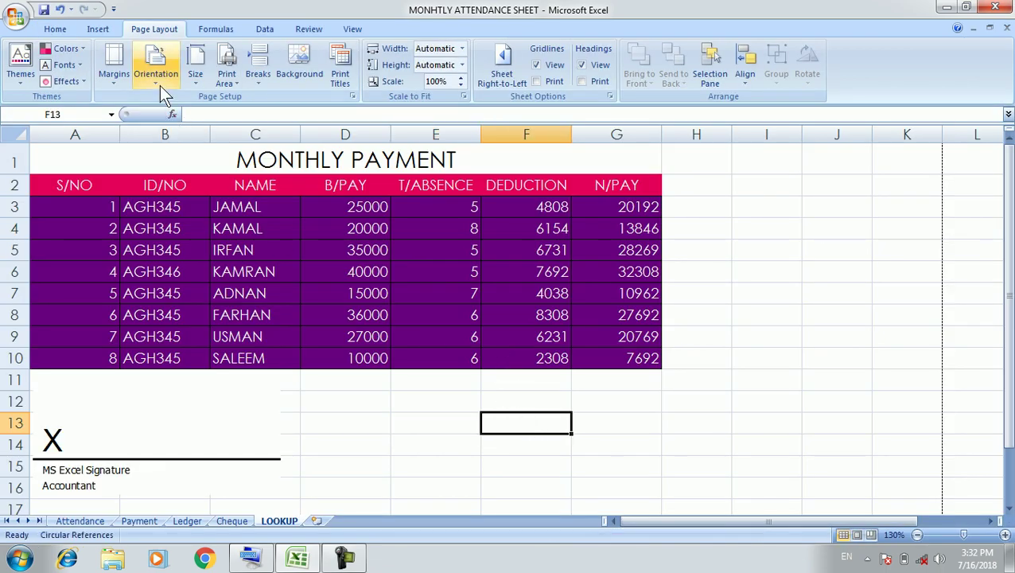
left_click(159, 83)
left_click(178, 112)
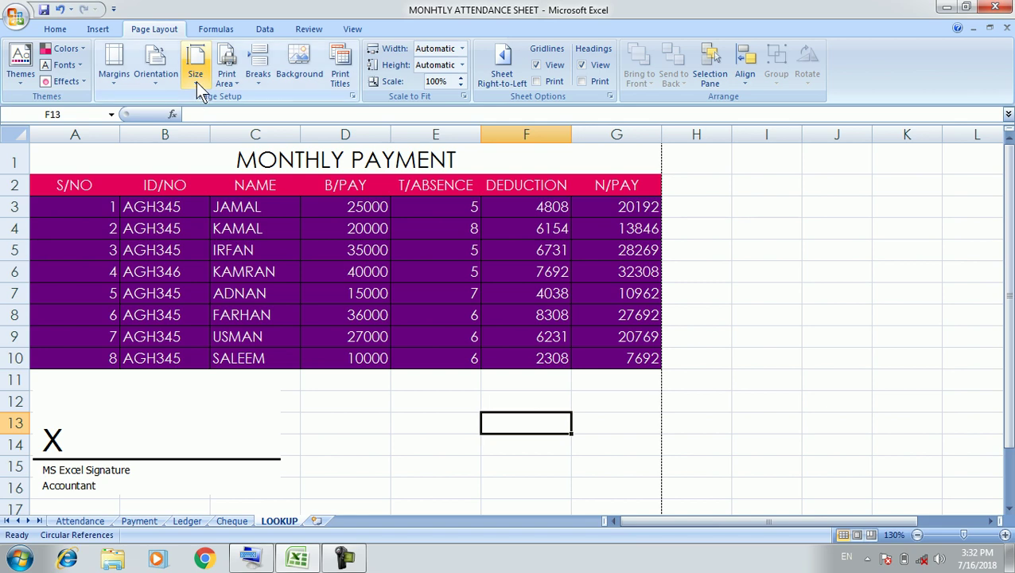
Step: Set the paper size to A4, leave Print Area unchanged, and save again
left_click(196, 82)
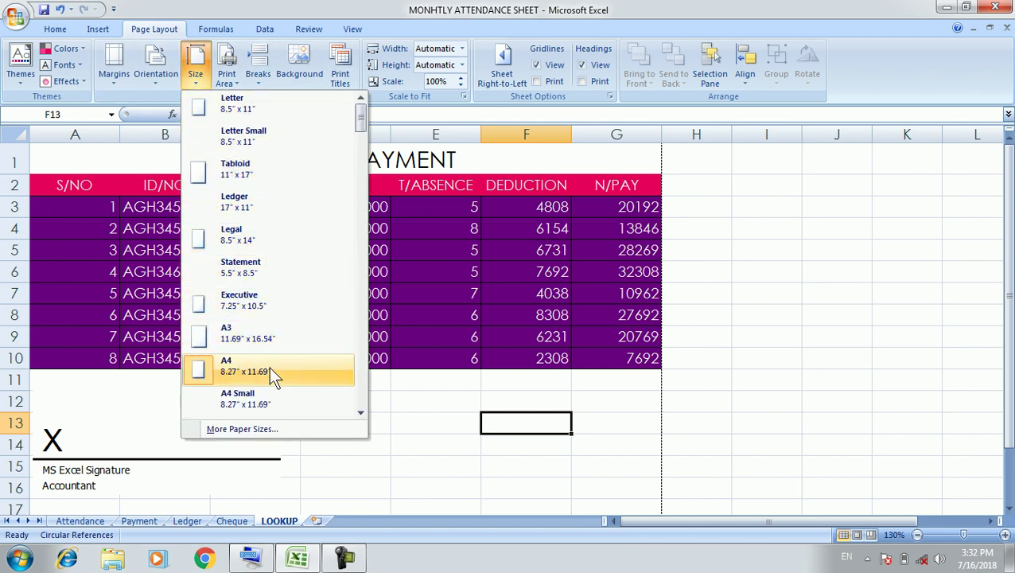
left_click(291, 10)
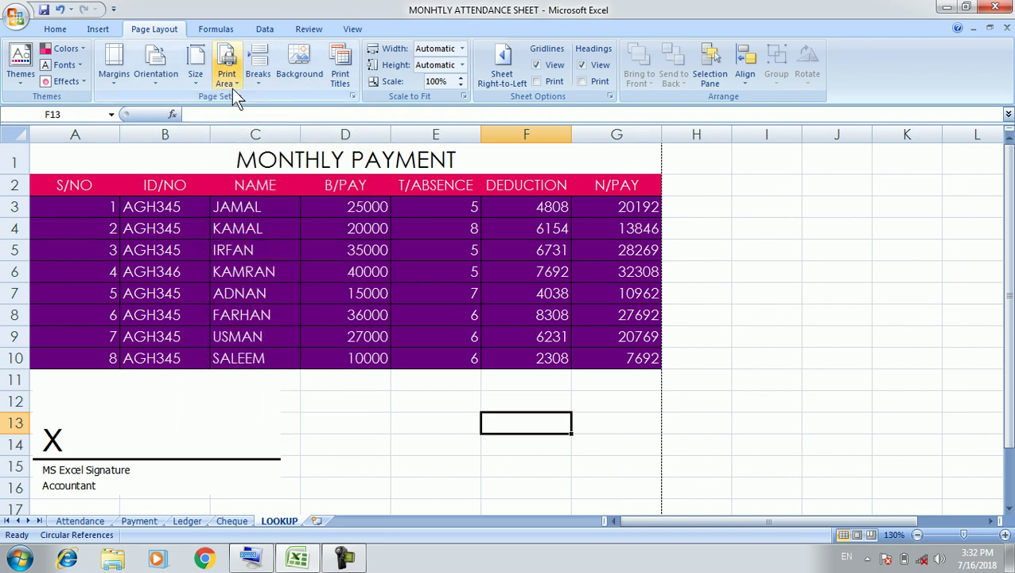
left_click(231, 84)
left_click(309, 16)
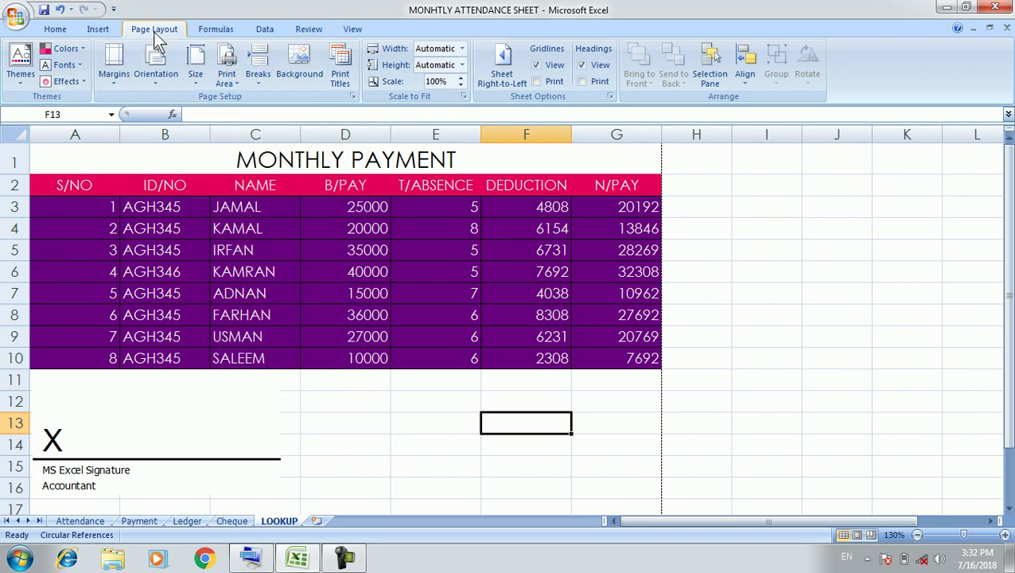
key("ctrl+s")
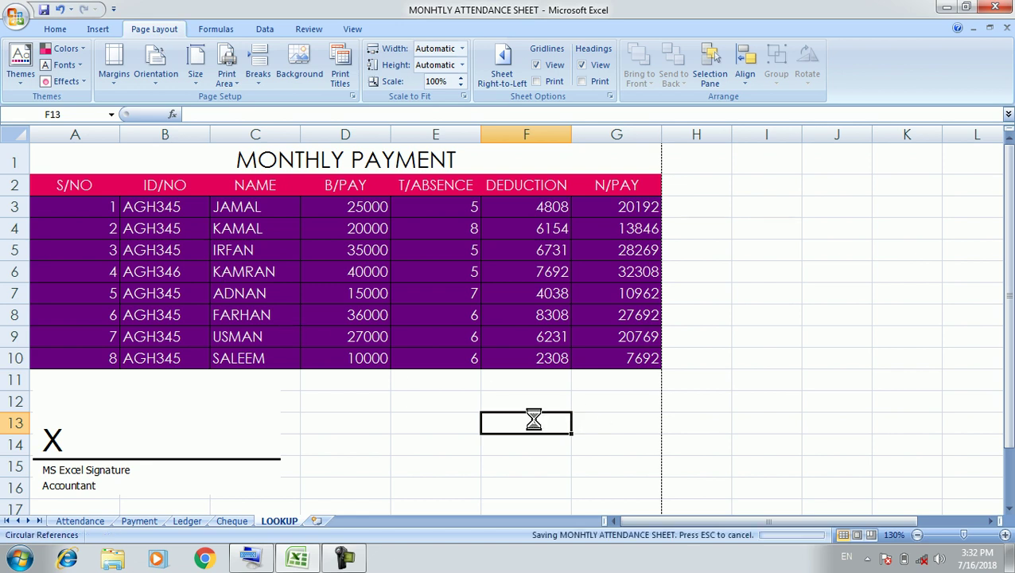
left_click(345, 557)
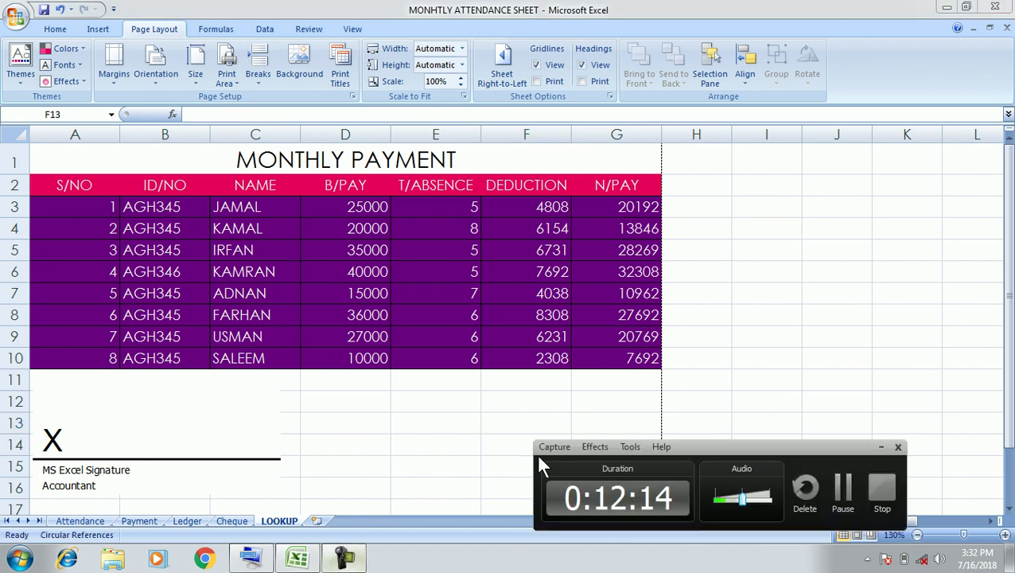